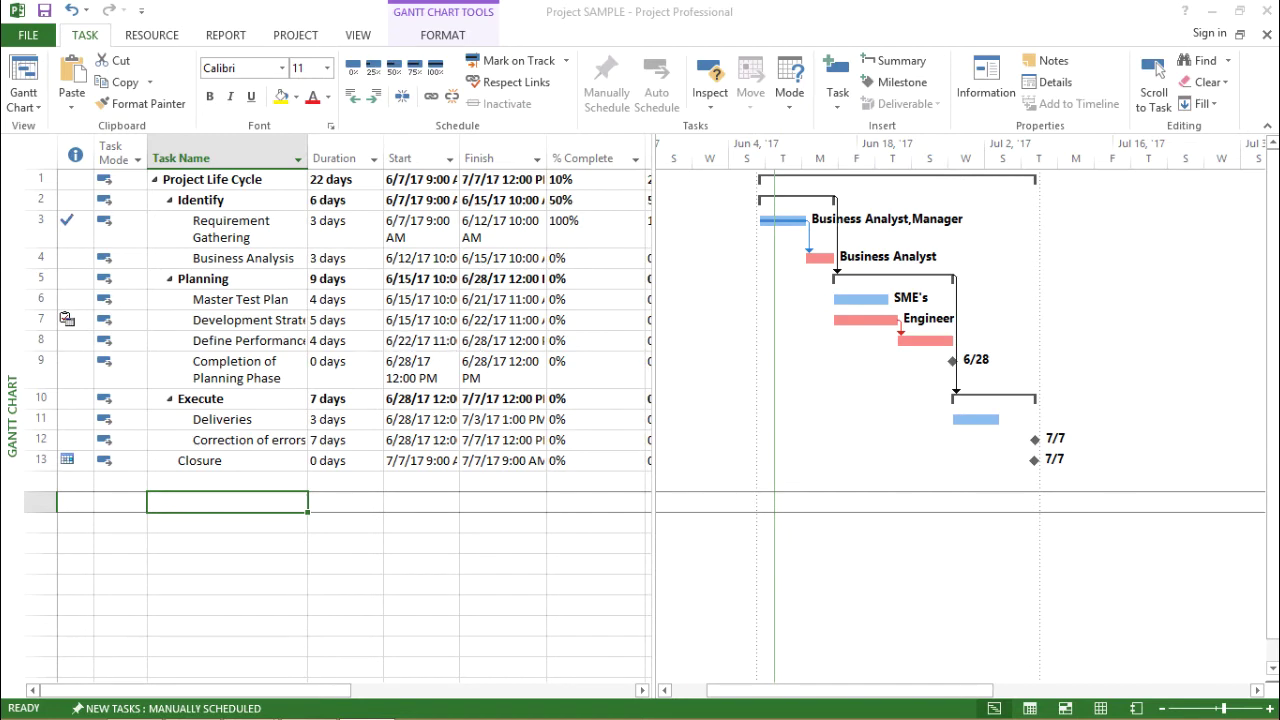
- Switch the project from the Gantt Chart to the Team Planner view and show its formatting options
{"action": "left_click", "coordinate": [420, 481]}
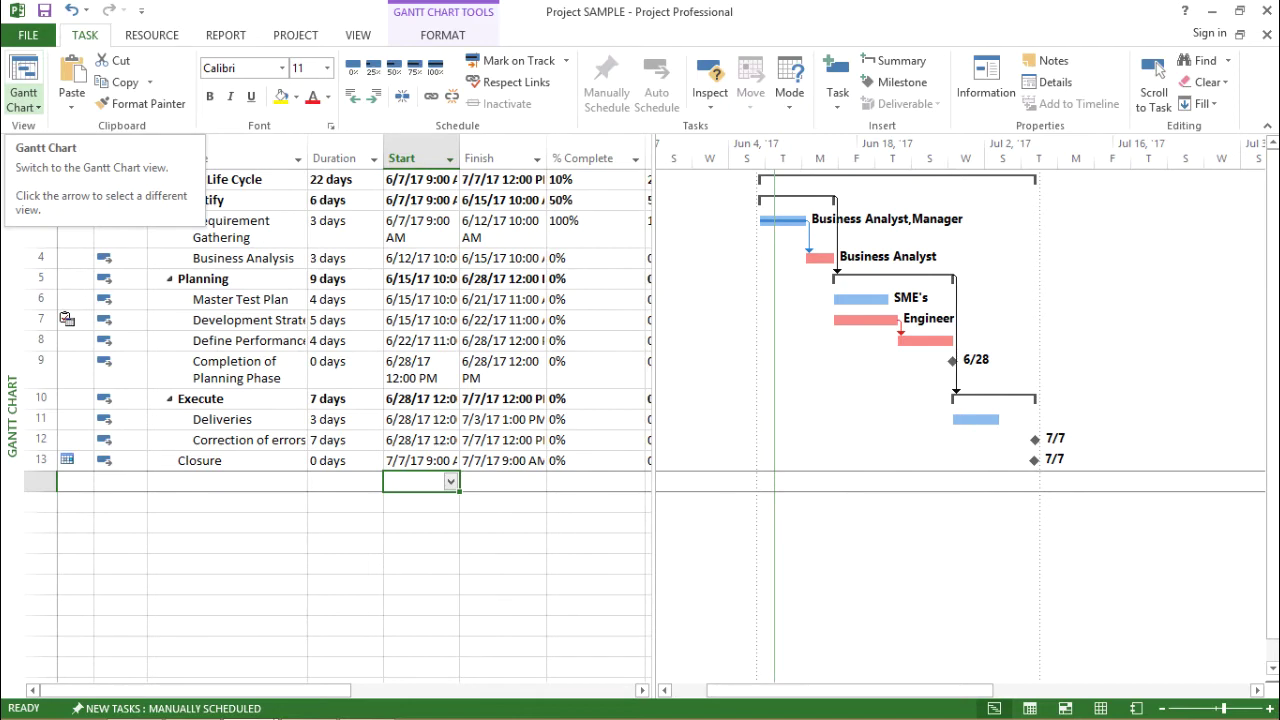
{"action": "left_click", "coordinate": [24, 104]}
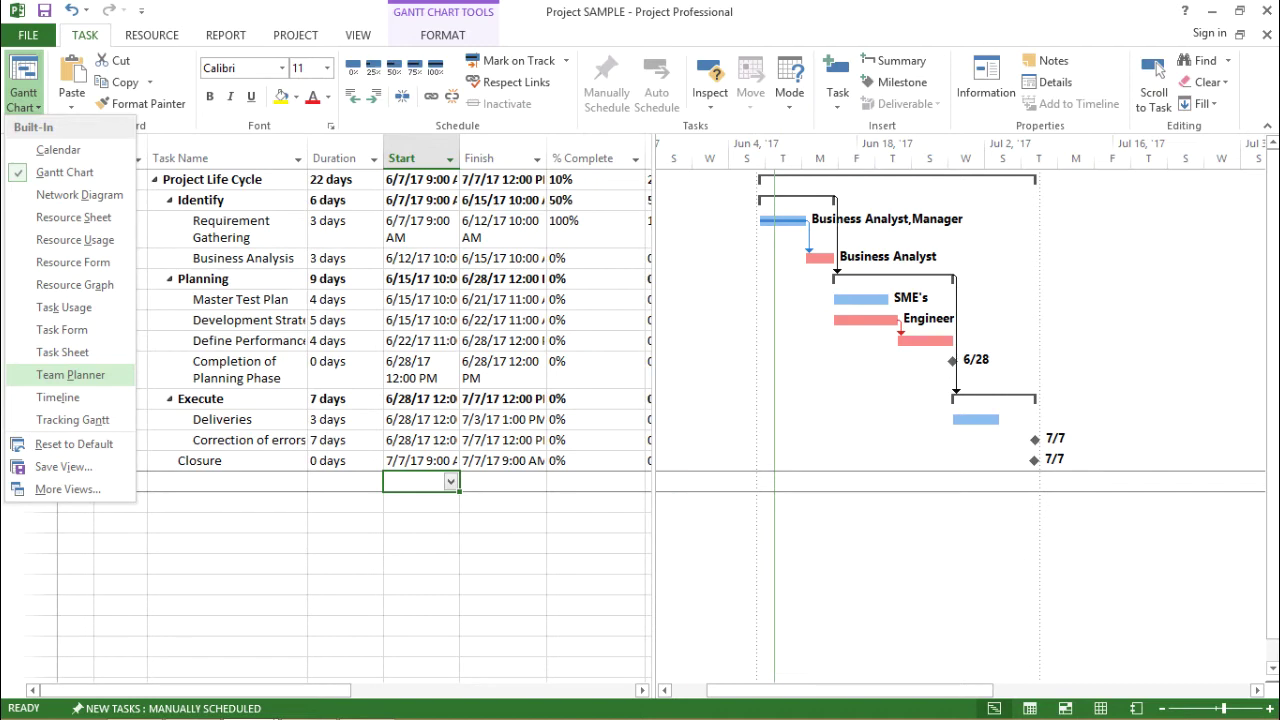
{"action": "left_click", "coordinate": [70, 374]}
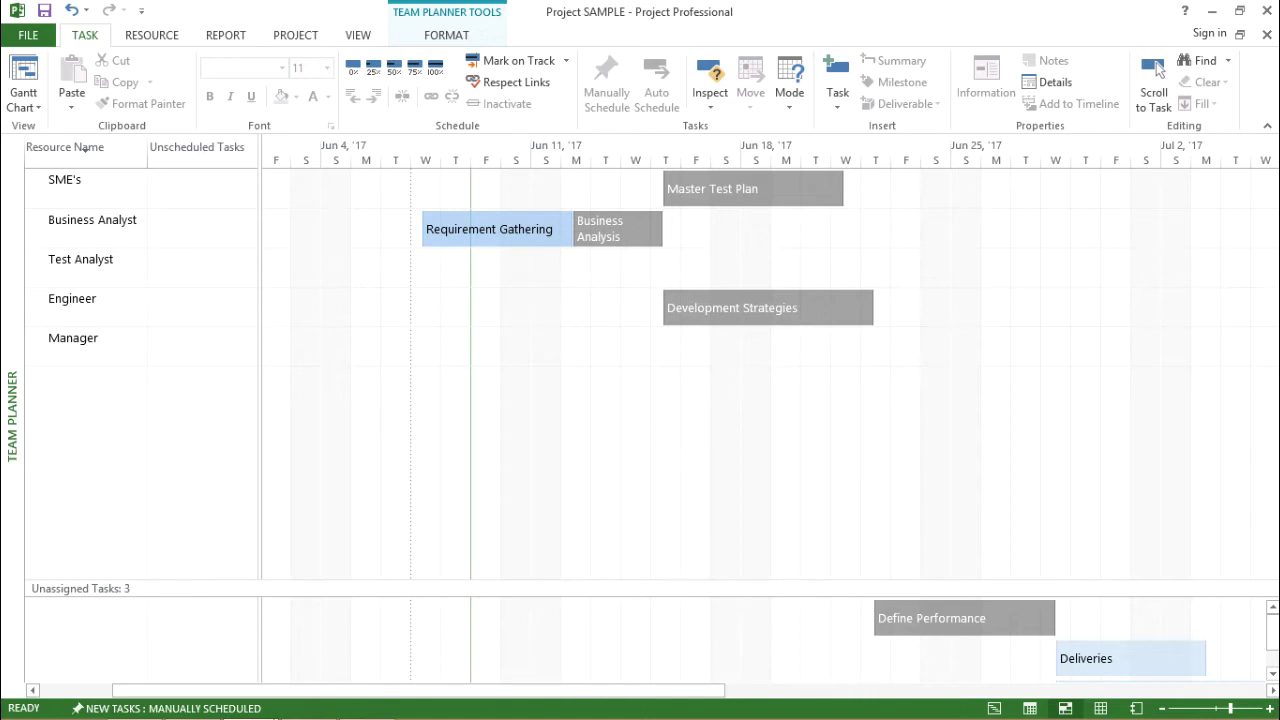
{"action": "mouse_move", "coordinate": [485, 232]}
{"action": "key", "text": "alt+j"}
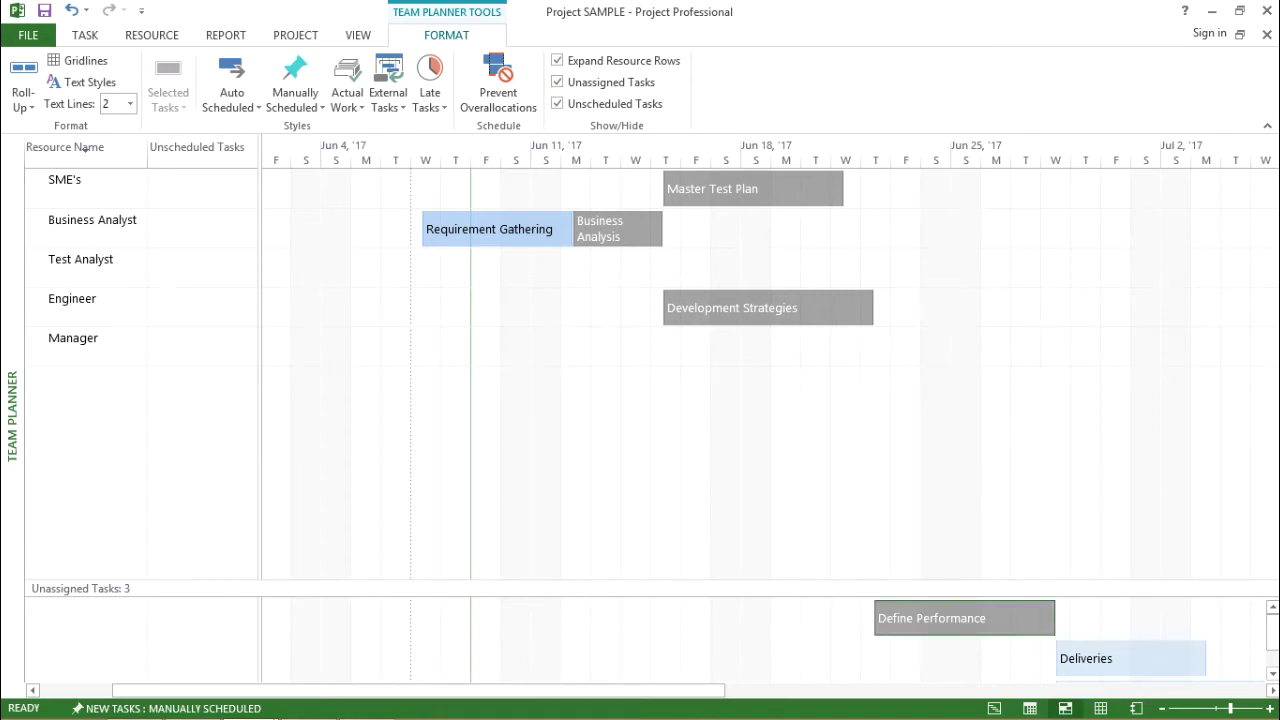
- Examine the unassigned tasks Define Performance and Deliveries and the task bars scheduled for each resource, including the Engineer's Development Strategies
{"action": "left_click", "coordinate": [960, 618]}
{"action": "left_click", "coordinate": [1130, 658]}
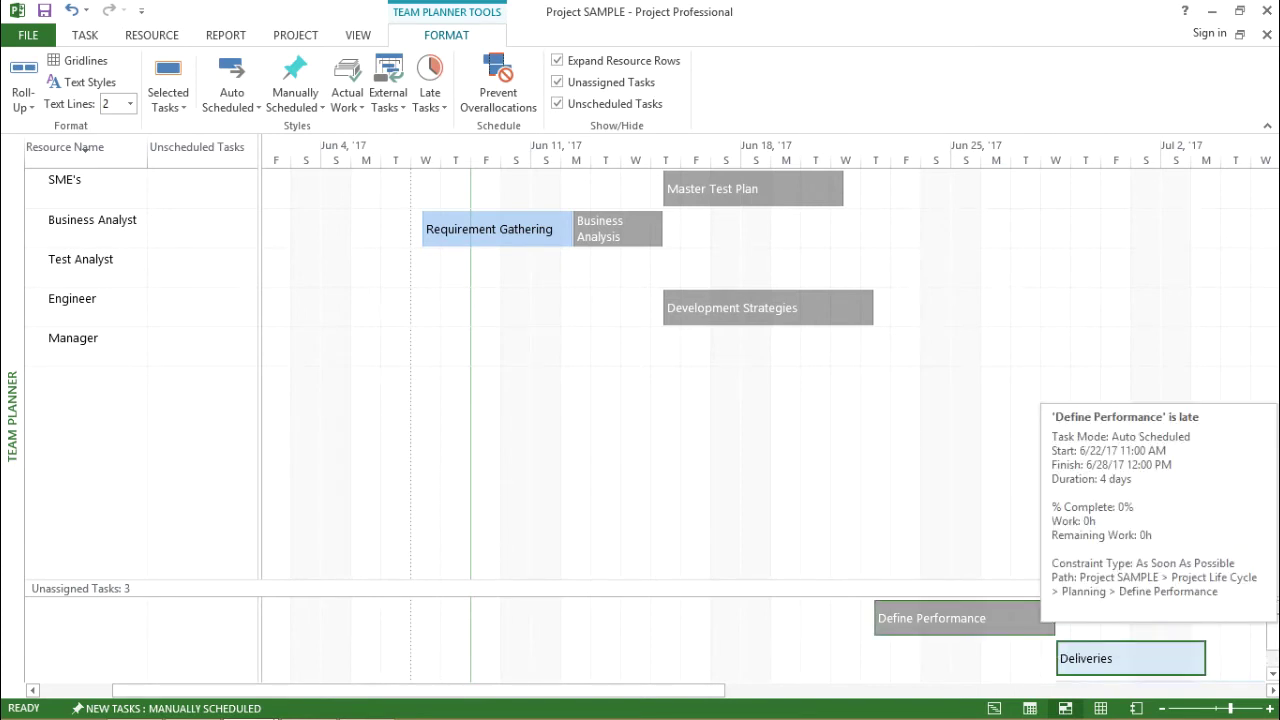
{"action": "key", "text": "Escape"}
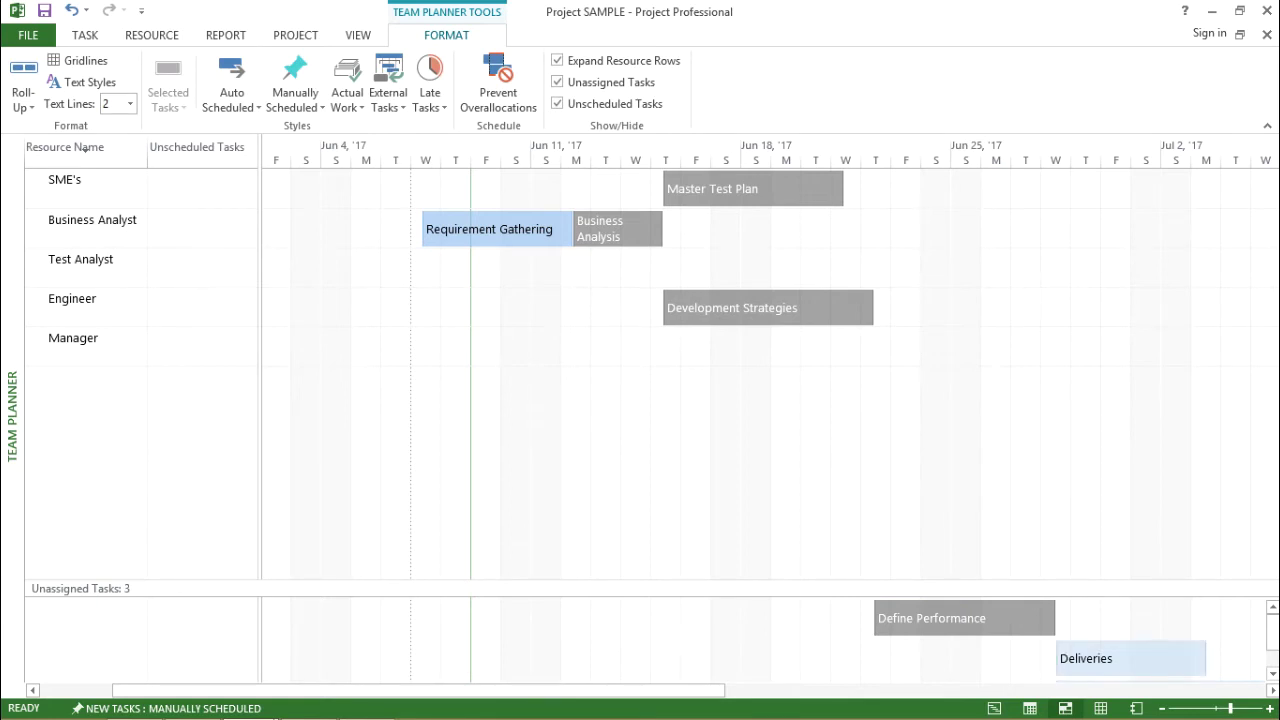
{"action": "left_click", "coordinate": [85, 149]}
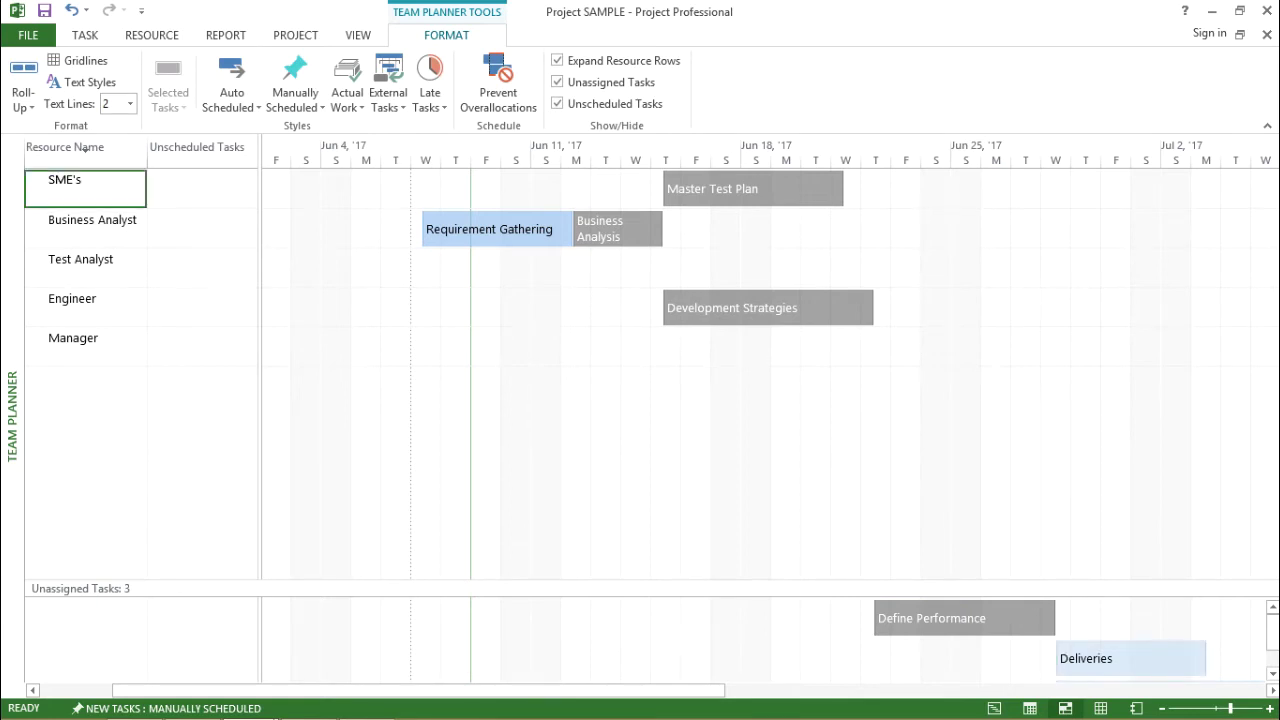
{"action": "key", "text": "Right"}
{"action": "key", "text": "Down"}
{"action": "key", "text": "Right"}
{"action": "key", "text": "Right"}
{"action": "key", "text": "Down"}
{"action": "key", "text": "Down"}
{"action": "key", "text": "Right"}
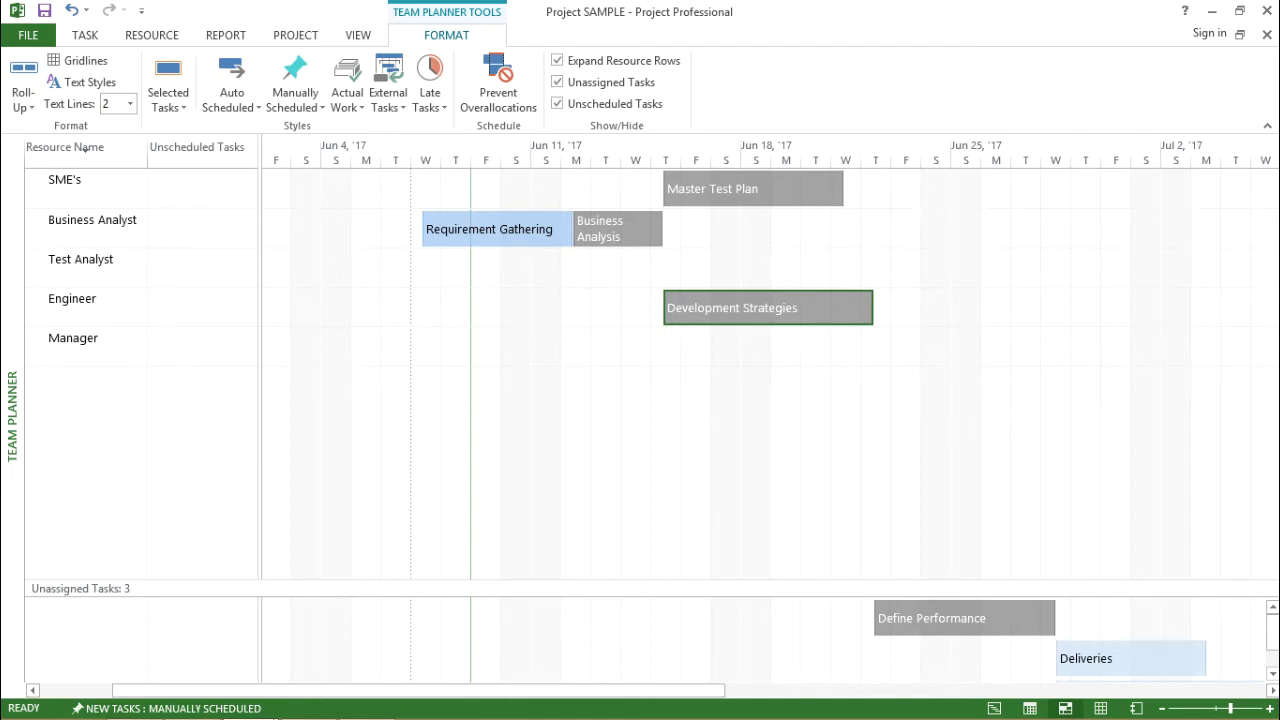
{"action": "left_click", "coordinate": [85, 298]}
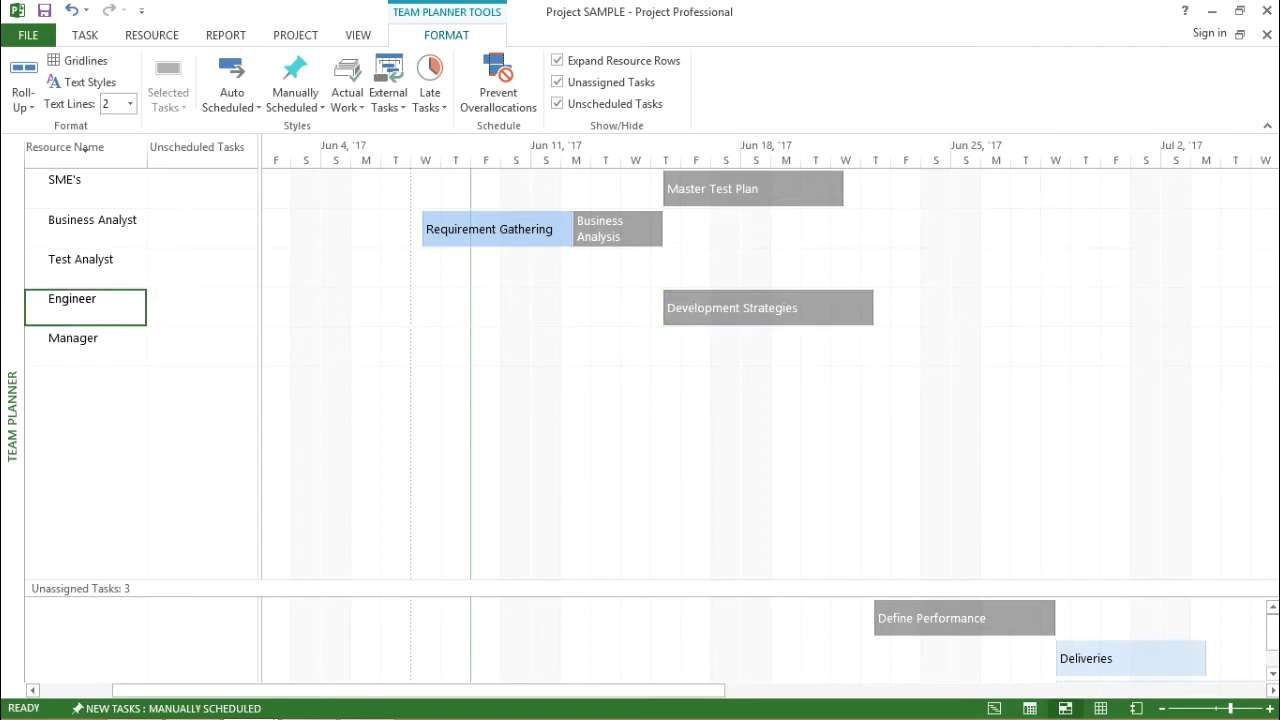
{"action": "left_click", "coordinate": [726, 308]}
{"action": "left_click", "coordinate": [808, 365]}
{"action": "left_click", "coordinate": [768, 308]}
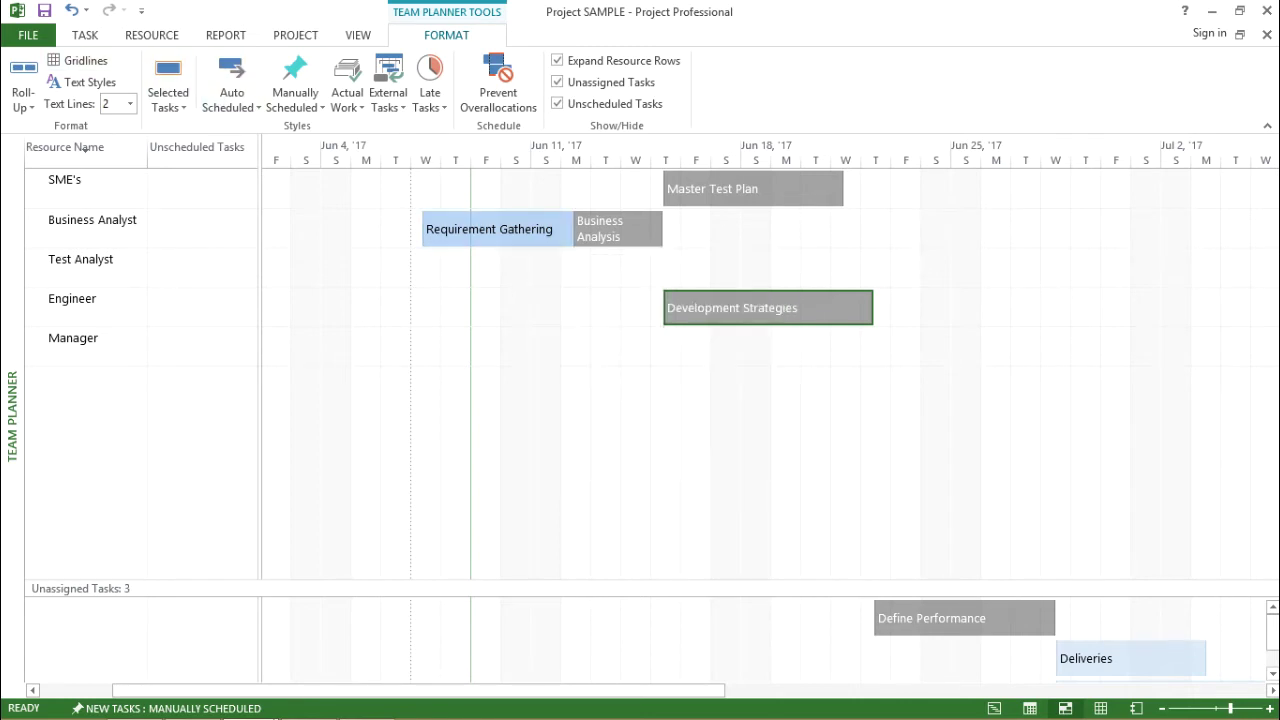
- Replace the Team Planner with the Timeline view and inspect the project's schedule back to its start
{"action": "left_click", "coordinate": [85, 35]}
{"action": "left_click", "coordinate": [24, 100]}
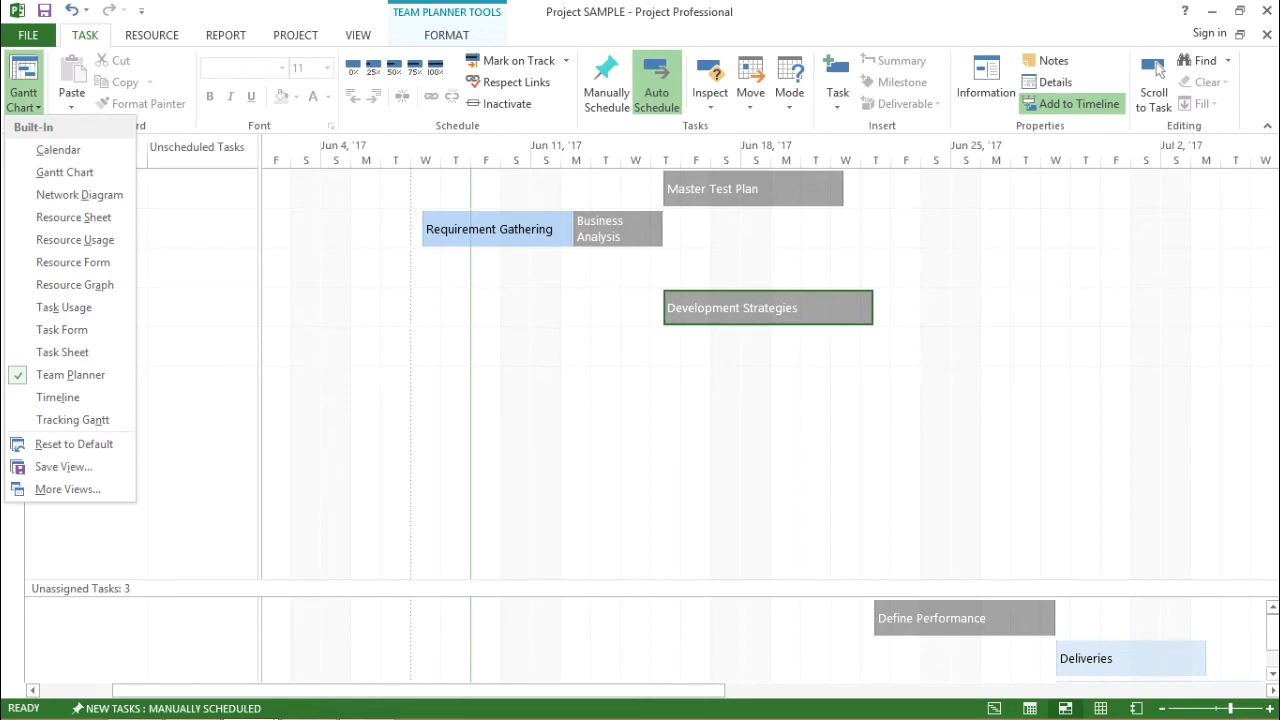
{"action": "key", "text": "Escape"}
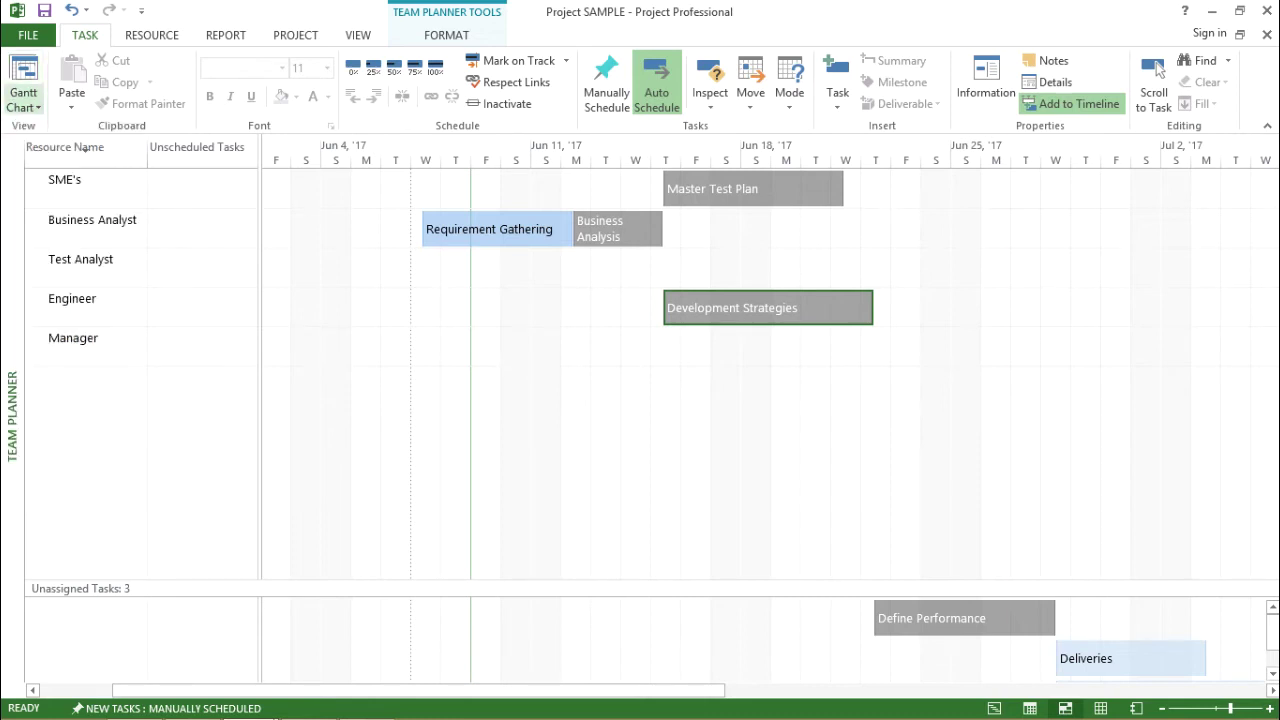
{"action": "left_click", "coordinate": [24, 100]}
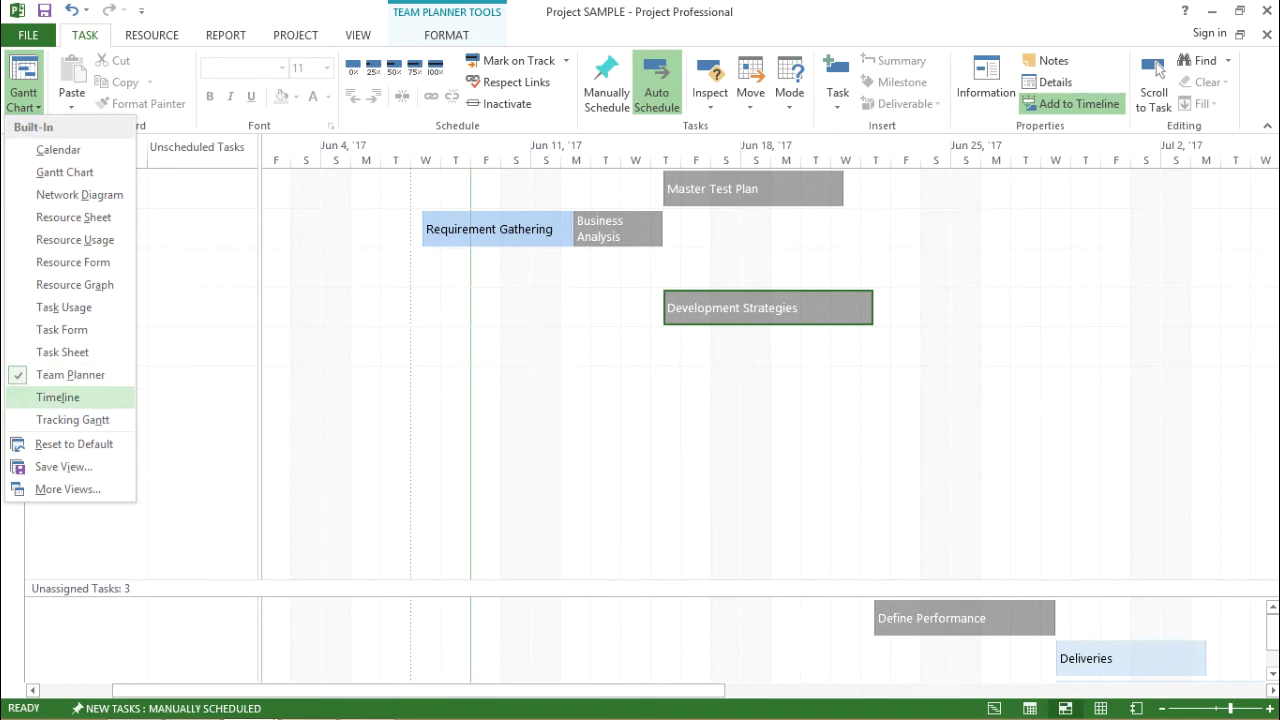
{"action": "left_click", "coordinate": [57, 397]}
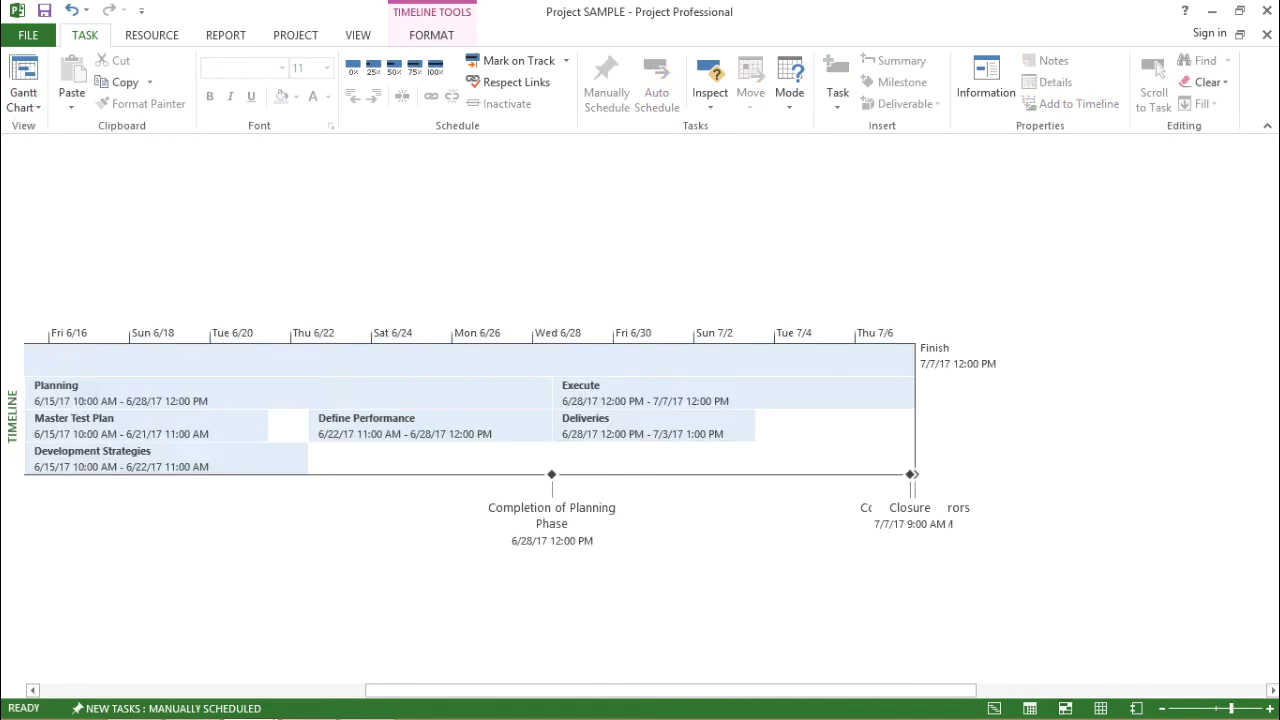
{"action": "left_click", "coordinate": [551, 523]}
{"action": "left_click_drag", "start_coordinate": [670, 690], "coordinate": [583, 690]}
{"action": "scroll", "coordinate": [551, 515], "scroll_direction": "left", "scroll_amount": 4}
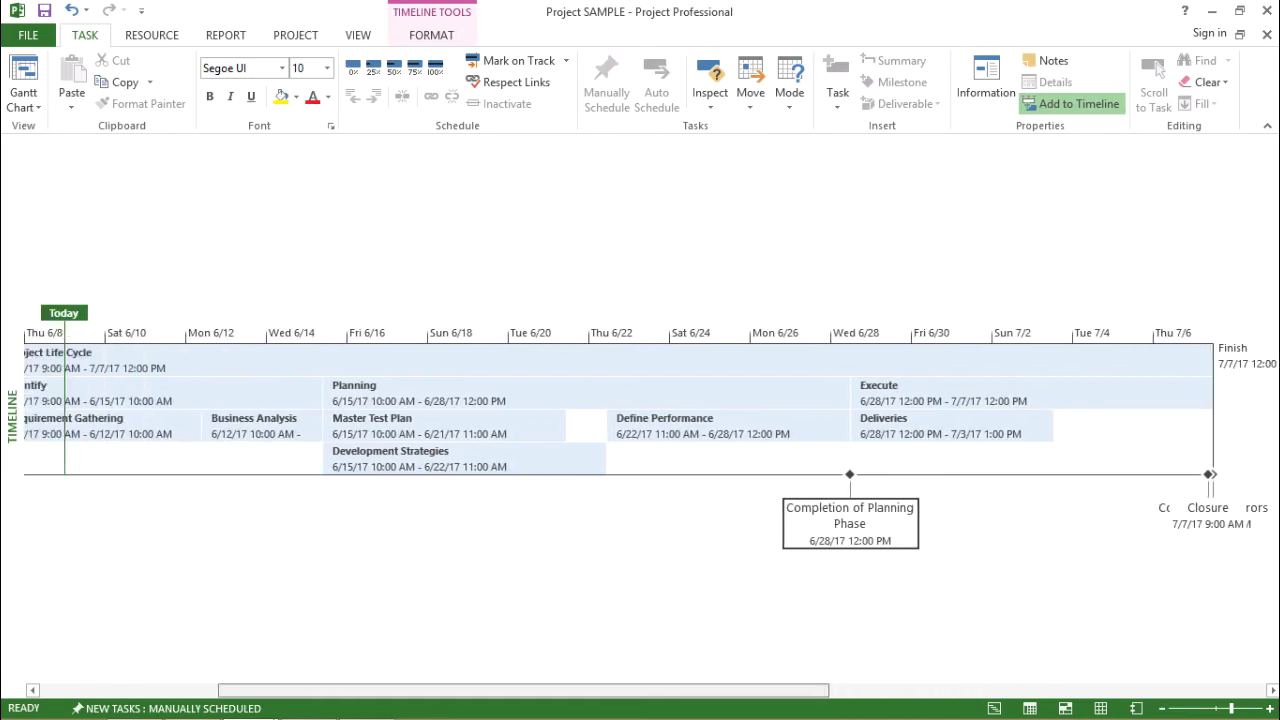
{"action": "scroll", "coordinate": [640, 420], "scroll_direction": "left", "scroll_amount": 1}
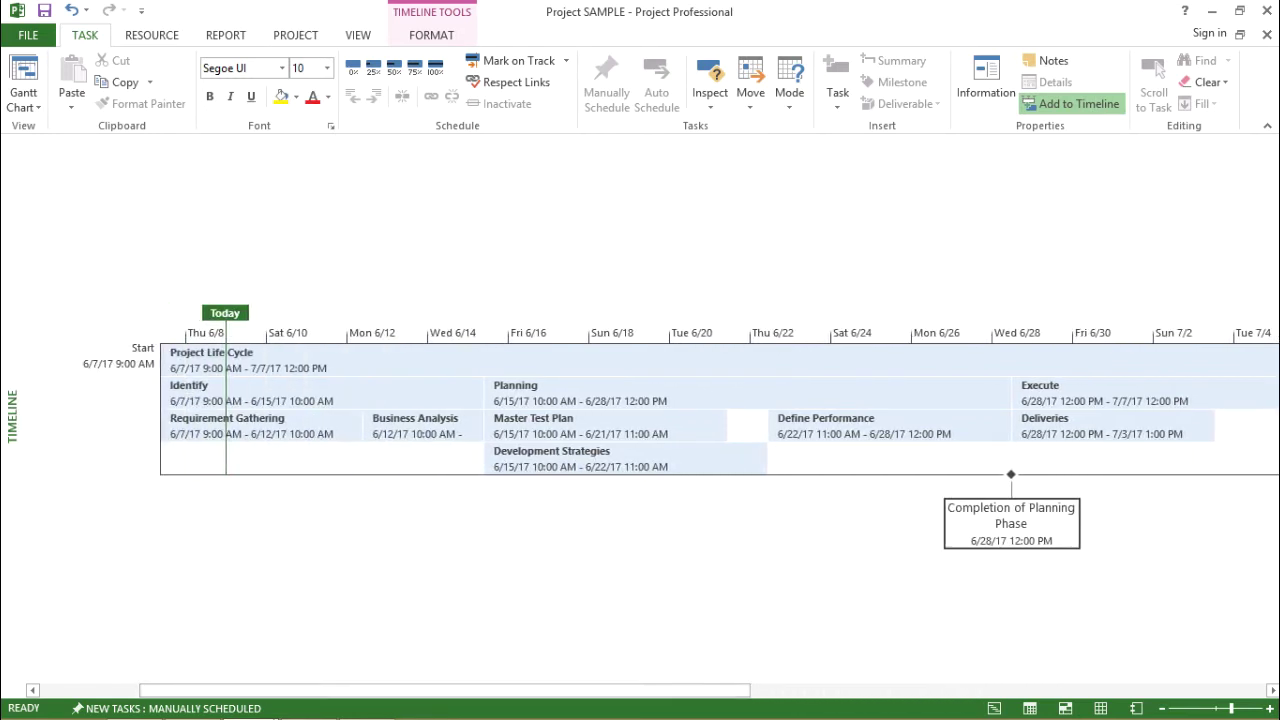
{"action": "key", "text": "Escape"}
- Return to the Gantt Chart view and display the Timeline as a split view with it
{"action": "left_click", "coordinate": [24, 100]}
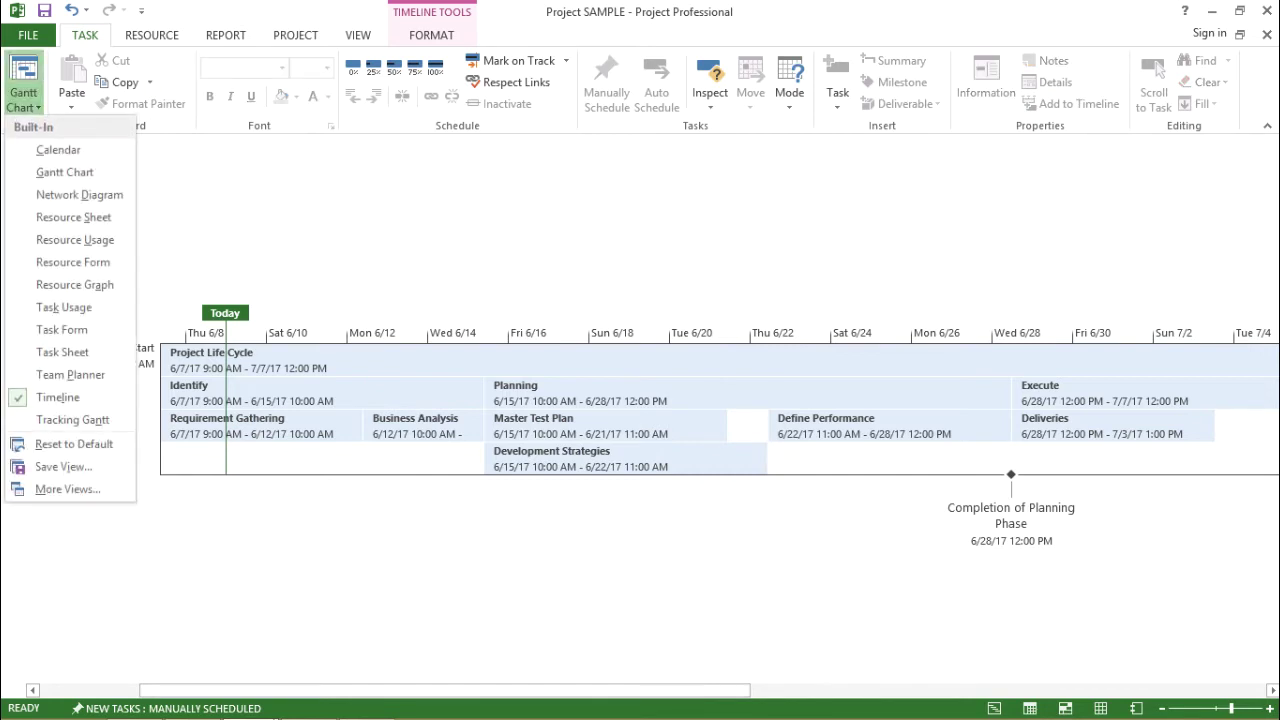
{"action": "left_click", "coordinate": [24, 100]}
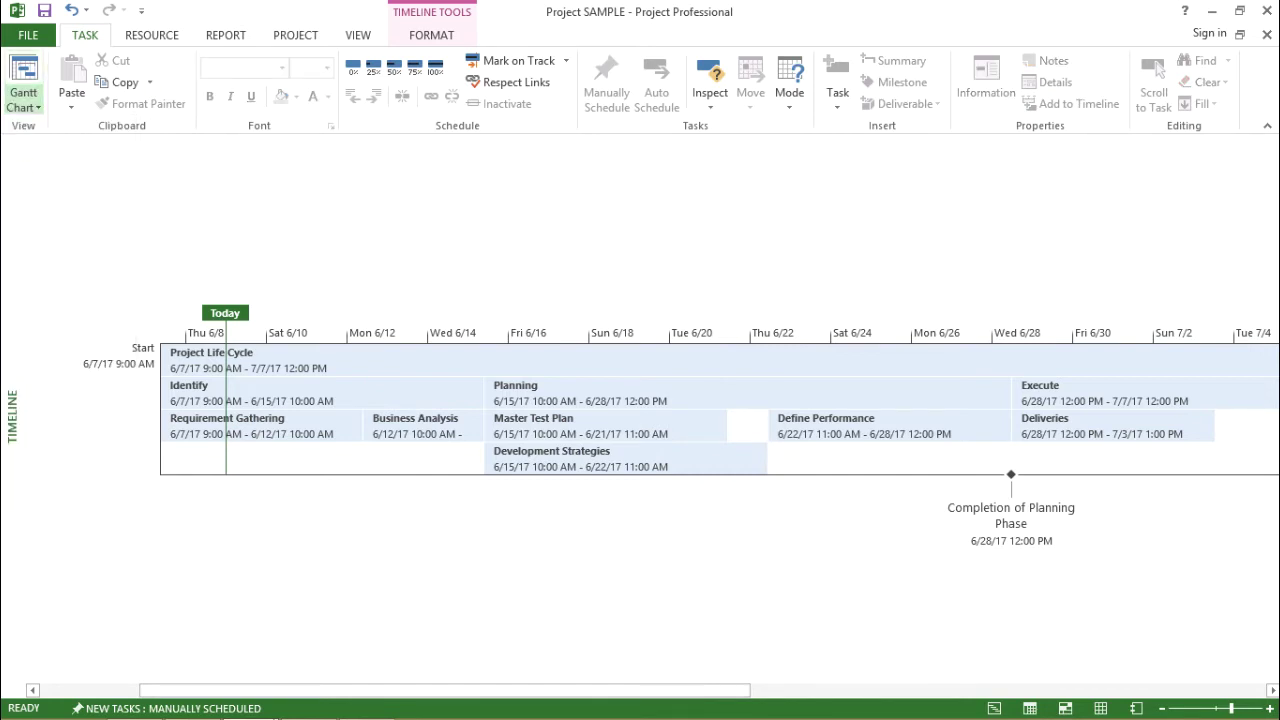
{"action": "left_click", "coordinate": [24, 100]}
{"action": "left_click", "coordinate": [64, 172]}
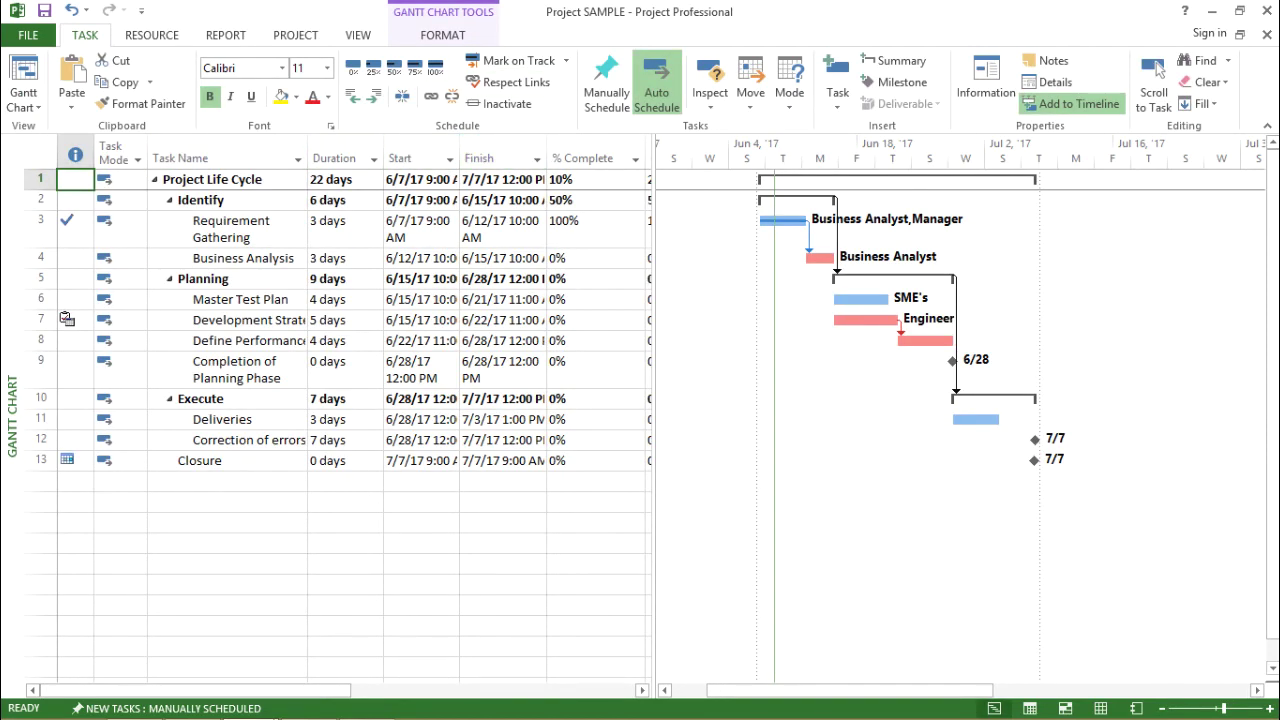
{"action": "left_click", "coordinate": [357, 35]}
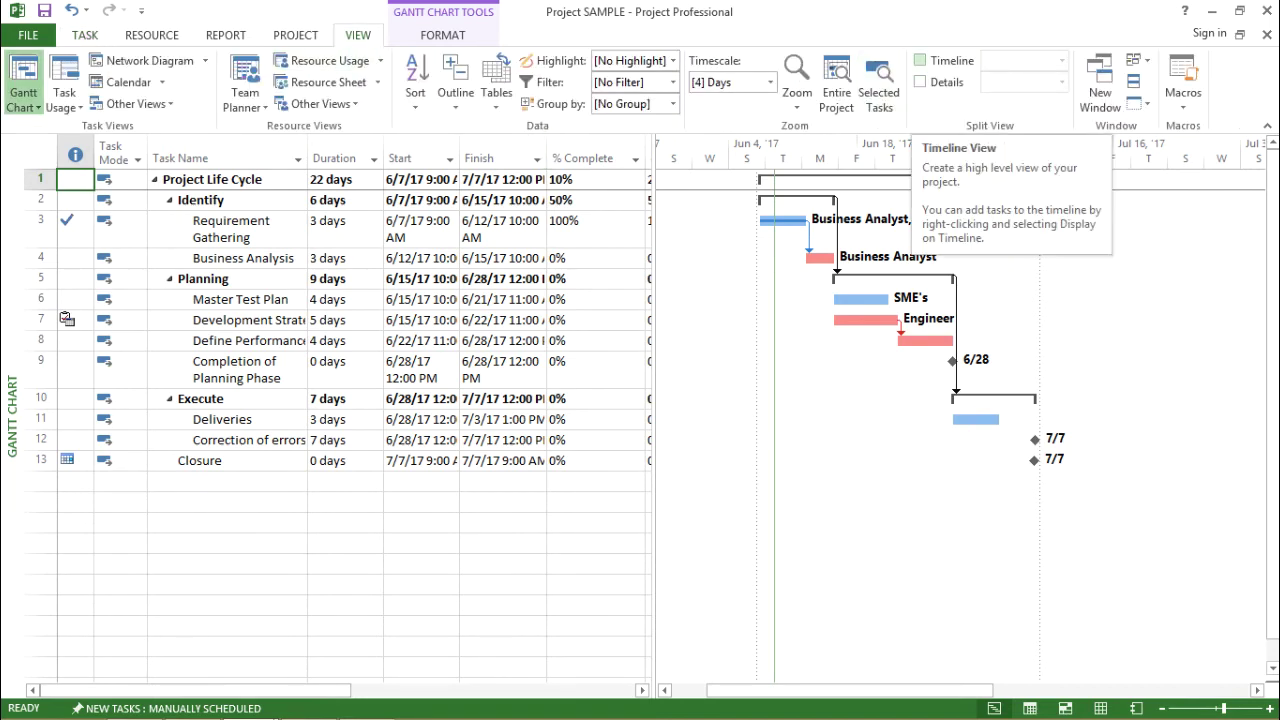
{"action": "left_click", "coordinate": [920, 60]}
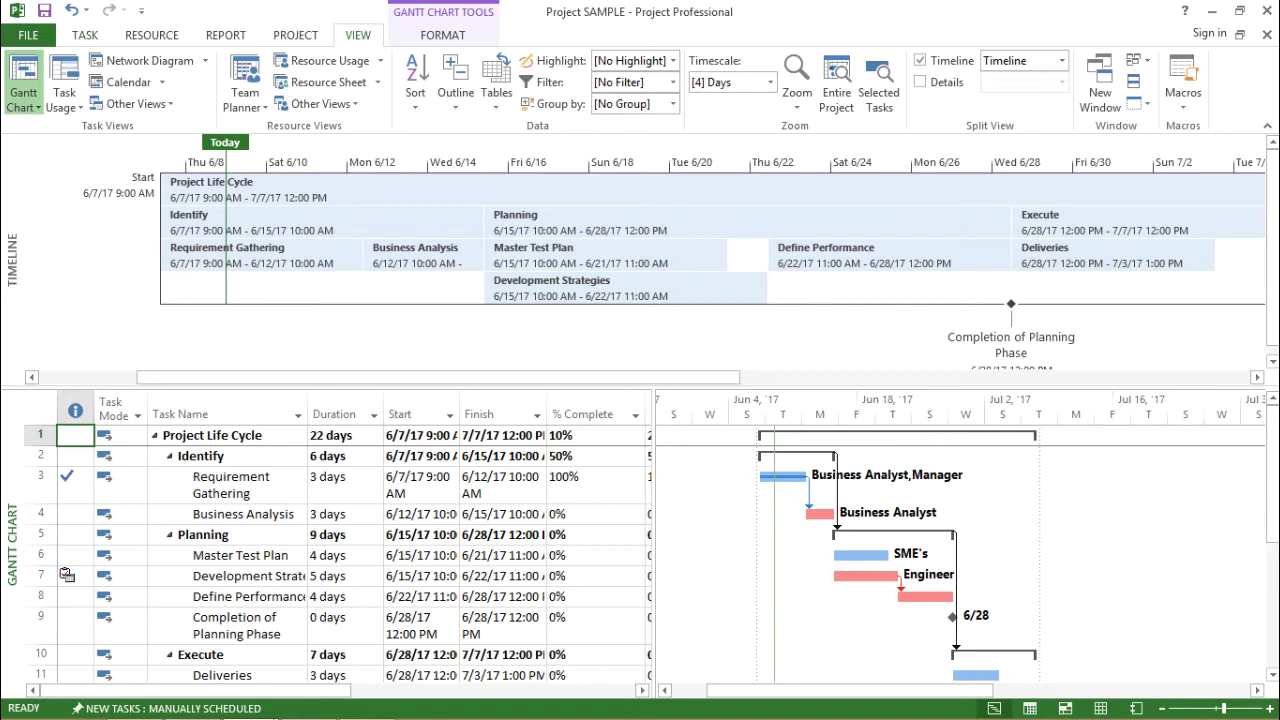
- Show the Timeline as the only view in place of the split Gantt Chart
{"action": "left_click", "coordinate": [84, 35]}
{"action": "left_click", "coordinate": [23, 100]}
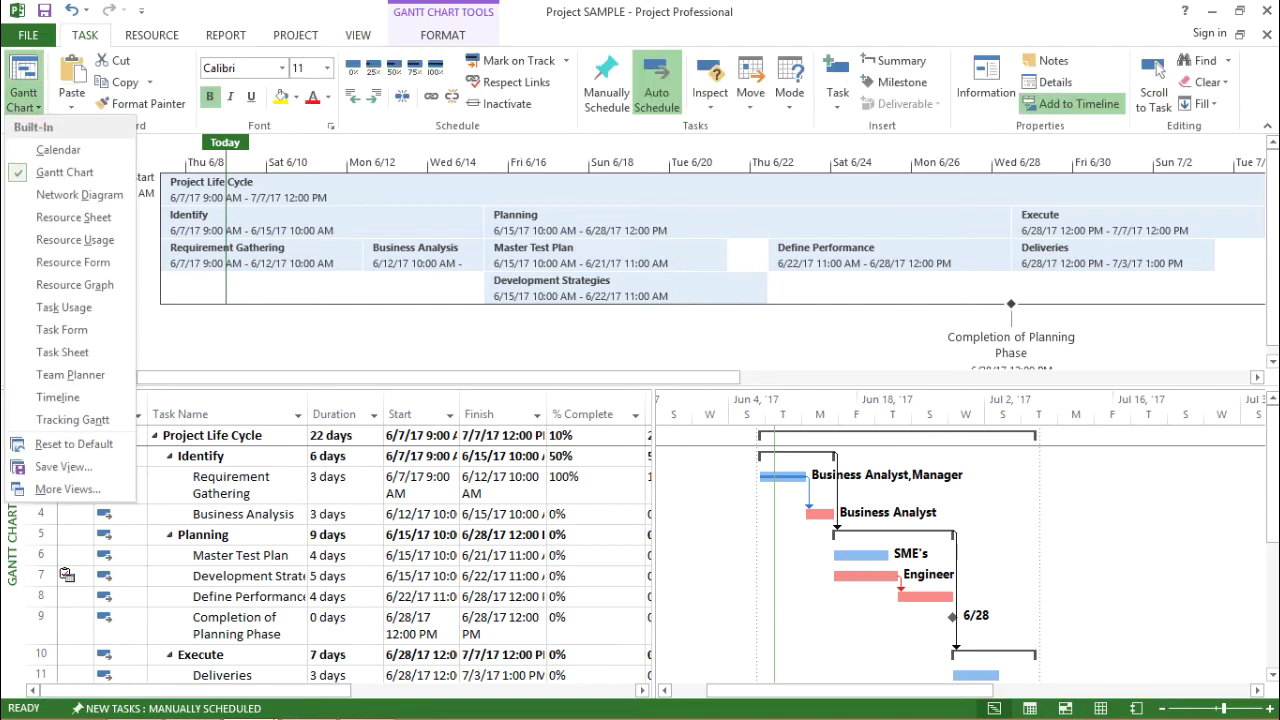
{"action": "left_click", "coordinate": [58, 397]}
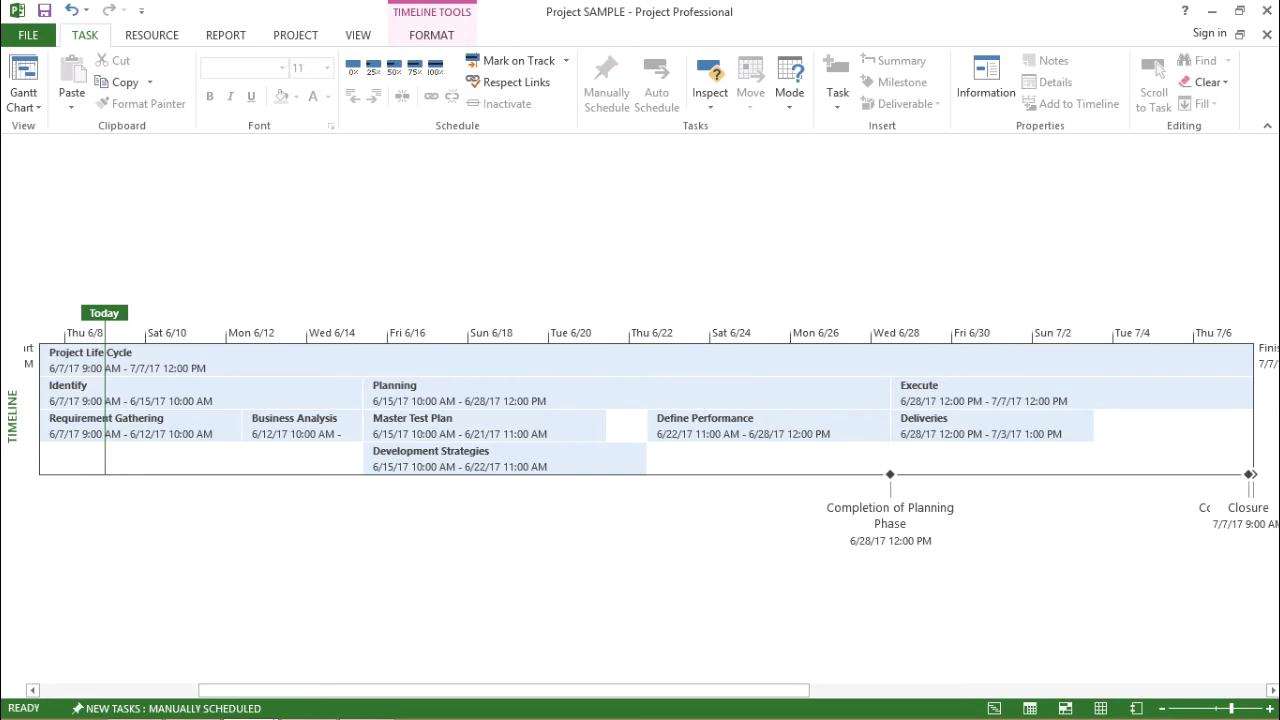
- Examine the timeline from project start to finish, including the Identify, Planning, Define Performance and Business Analysis bars
{"action": "left_click", "coordinate": [297, 676]}
{"action": "left_click_drag", "start_coordinate": [297, 690], "coordinate": [219, 690]}
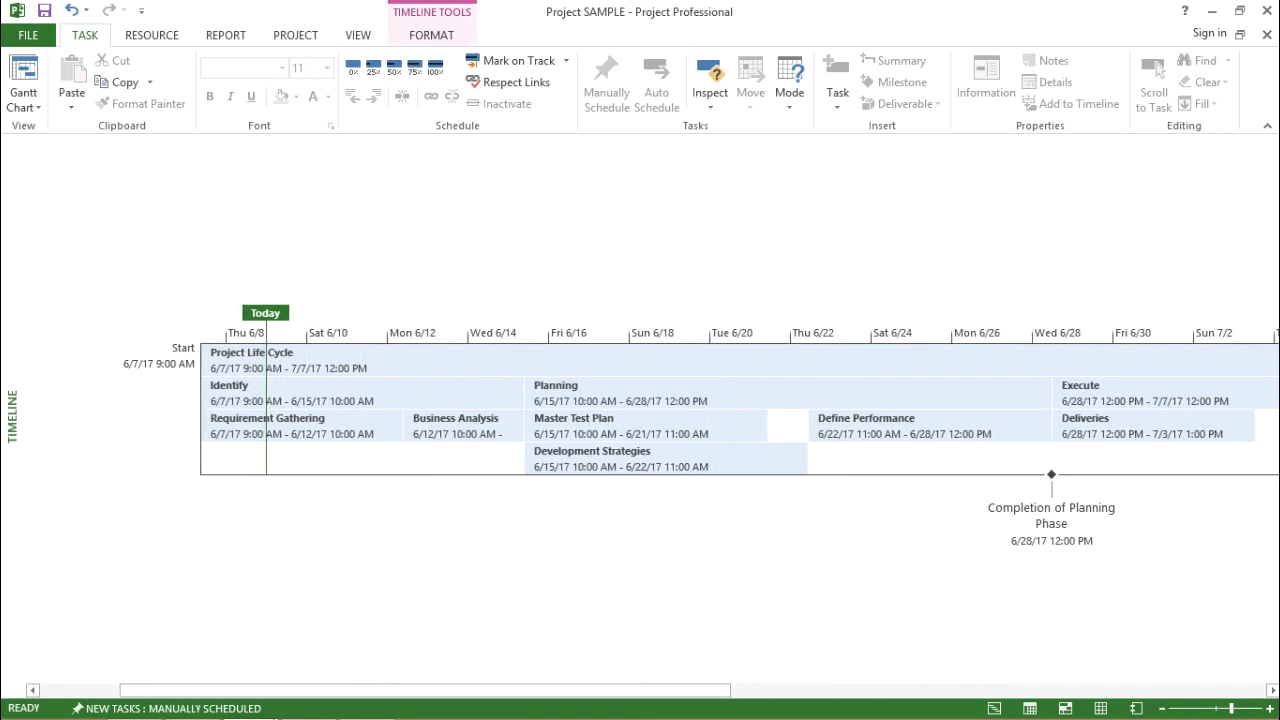
{"action": "left_click", "coordinate": [362, 458]}
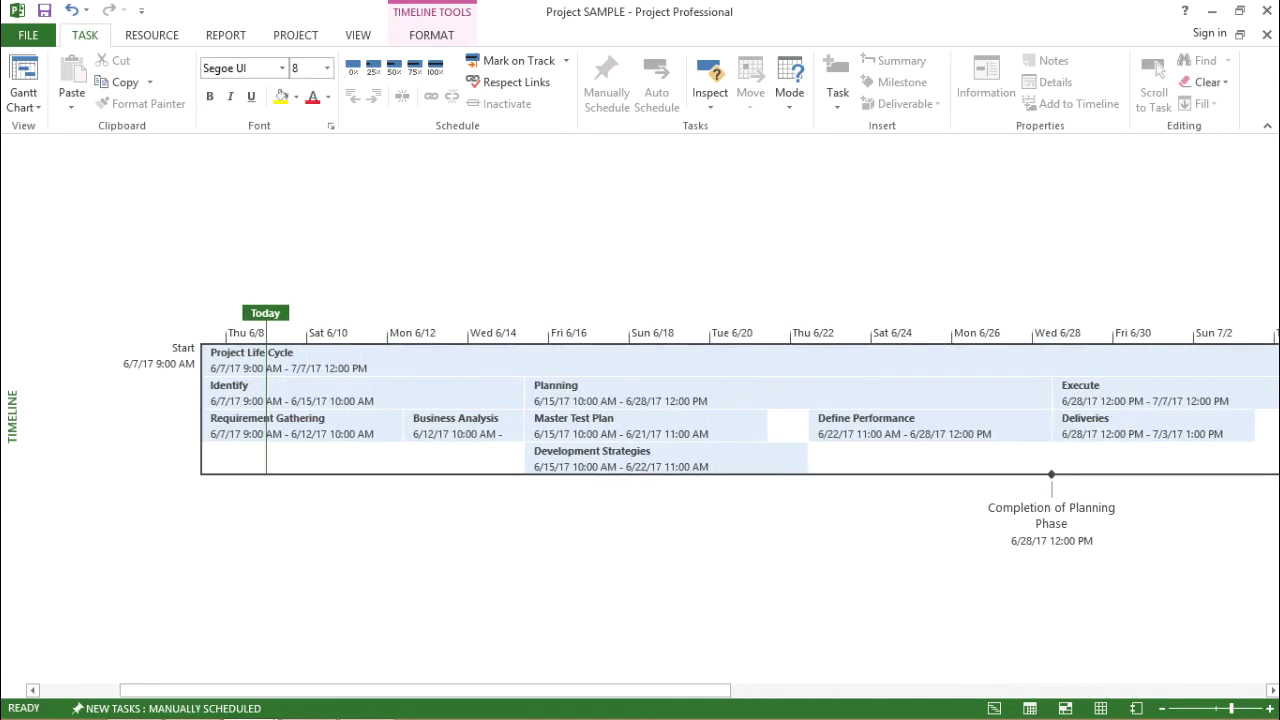
{"action": "left_click_drag", "start_coordinate": [425, 690], "coordinate": [702, 690]}
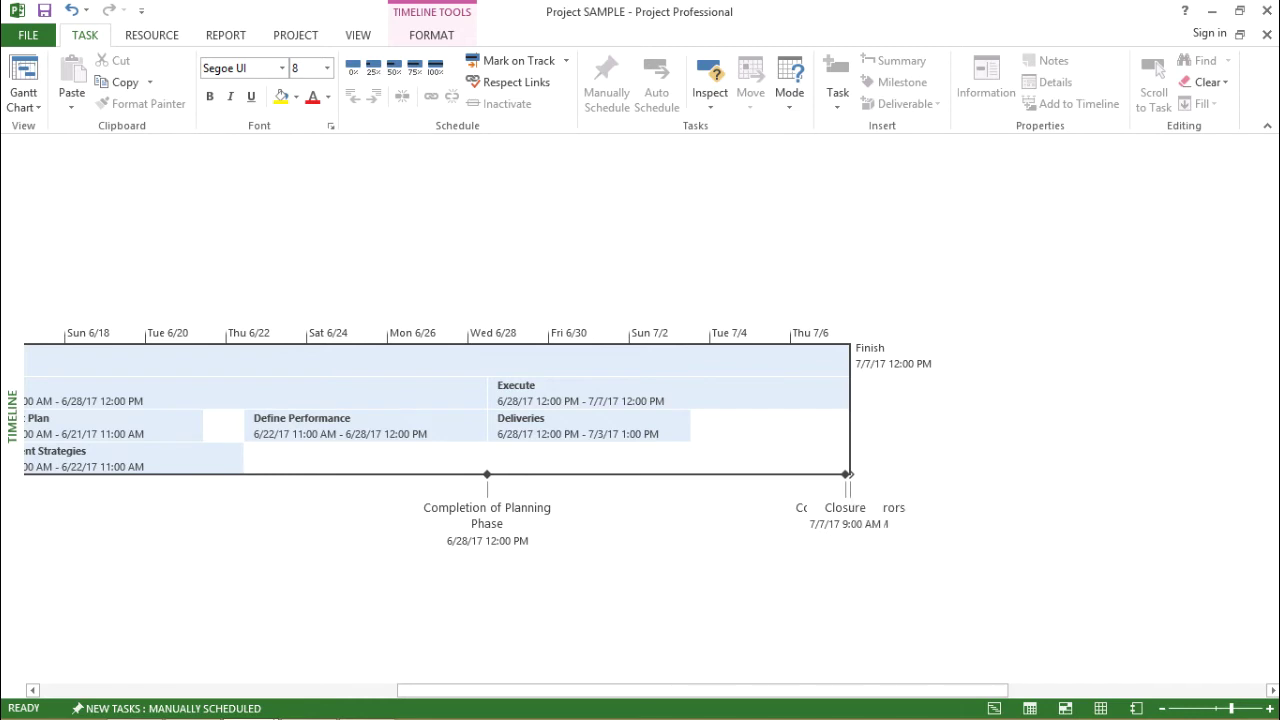
{"action": "left_click_drag", "start_coordinate": [702, 690], "coordinate": [563, 690]}
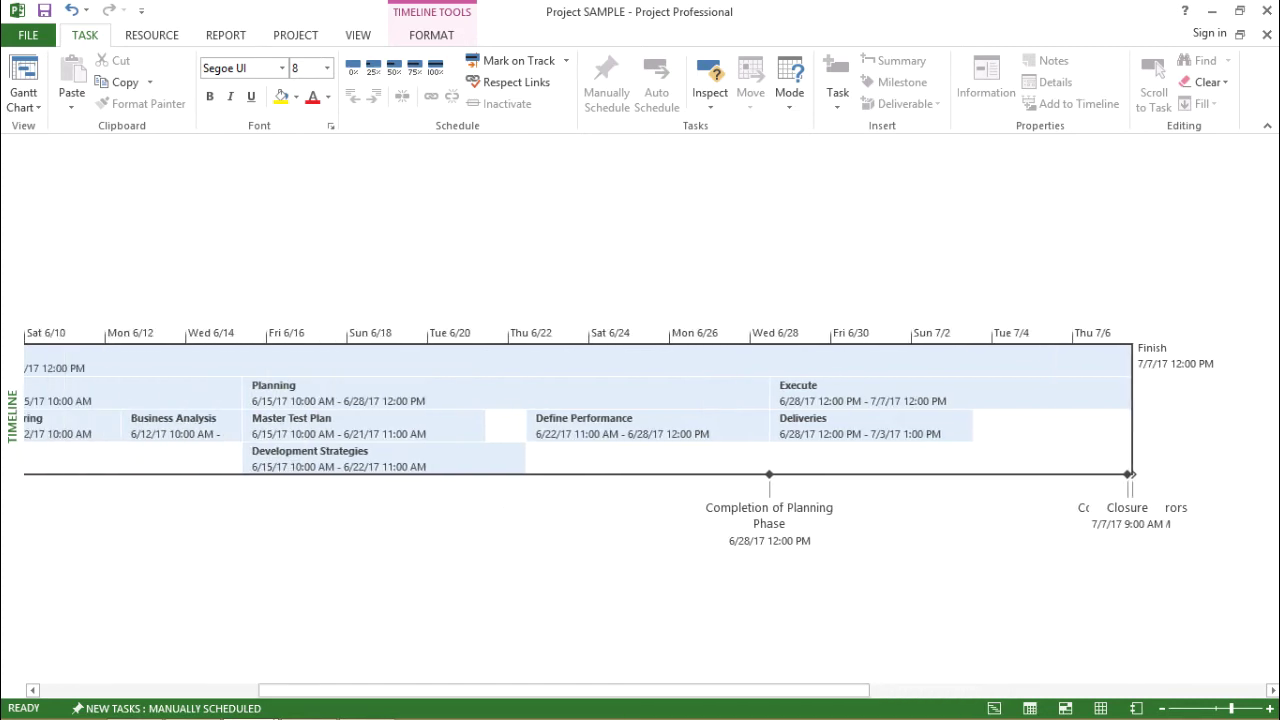
{"action": "scroll", "coordinate": [640, 410], "scroll_direction": "left", "scroll_amount": 4}
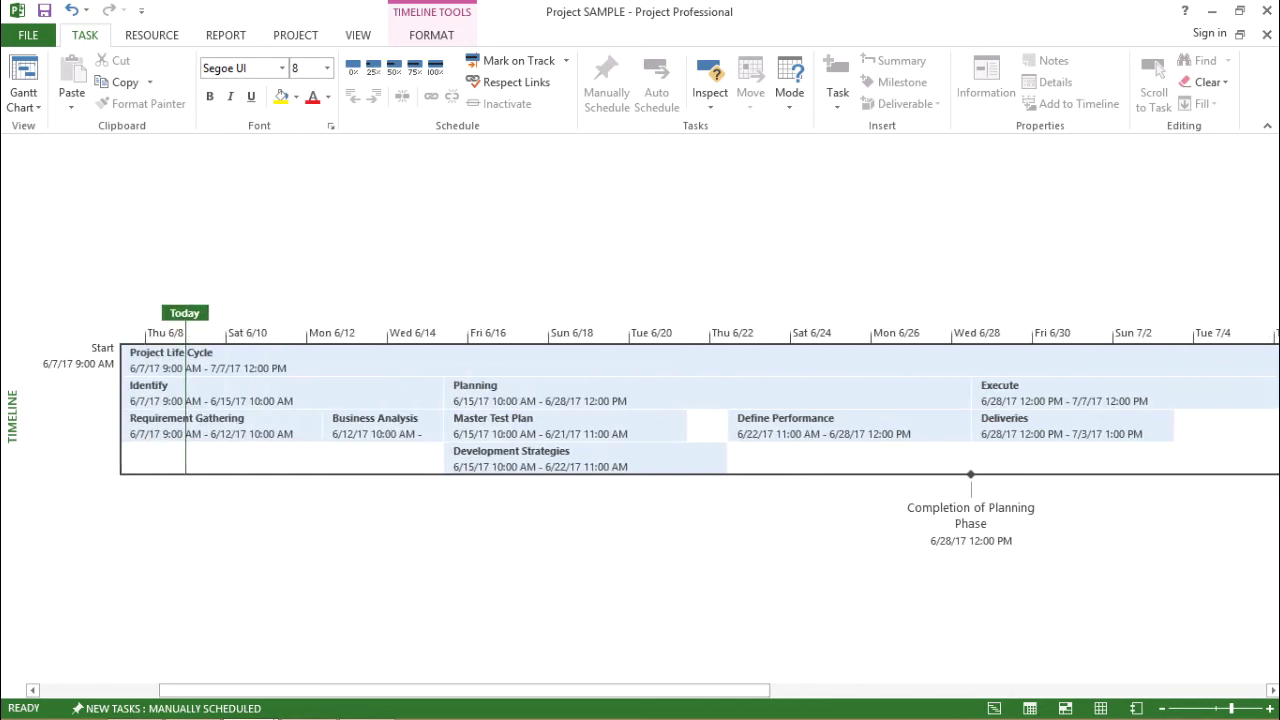
{"action": "mouse_move", "coordinate": [805, 360]}
{"action": "mouse_move", "coordinate": [344, 395]}
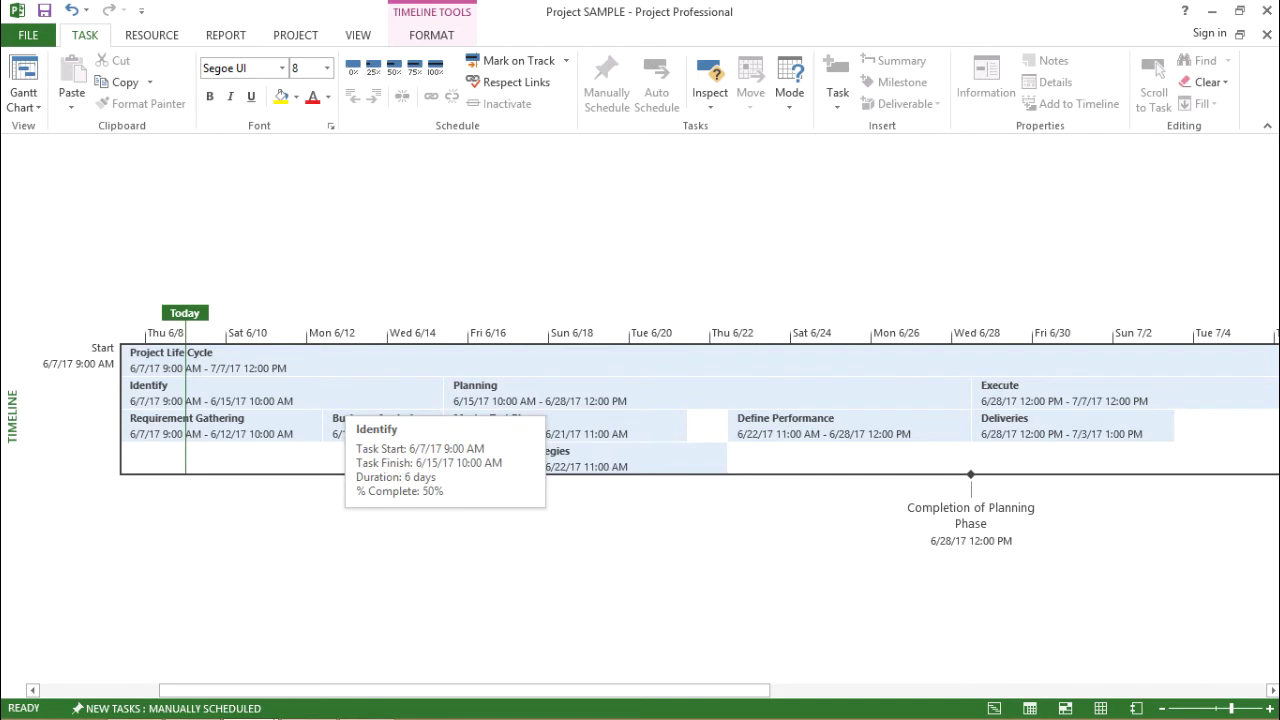
{"action": "left_click", "coordinate": [432, 393]}
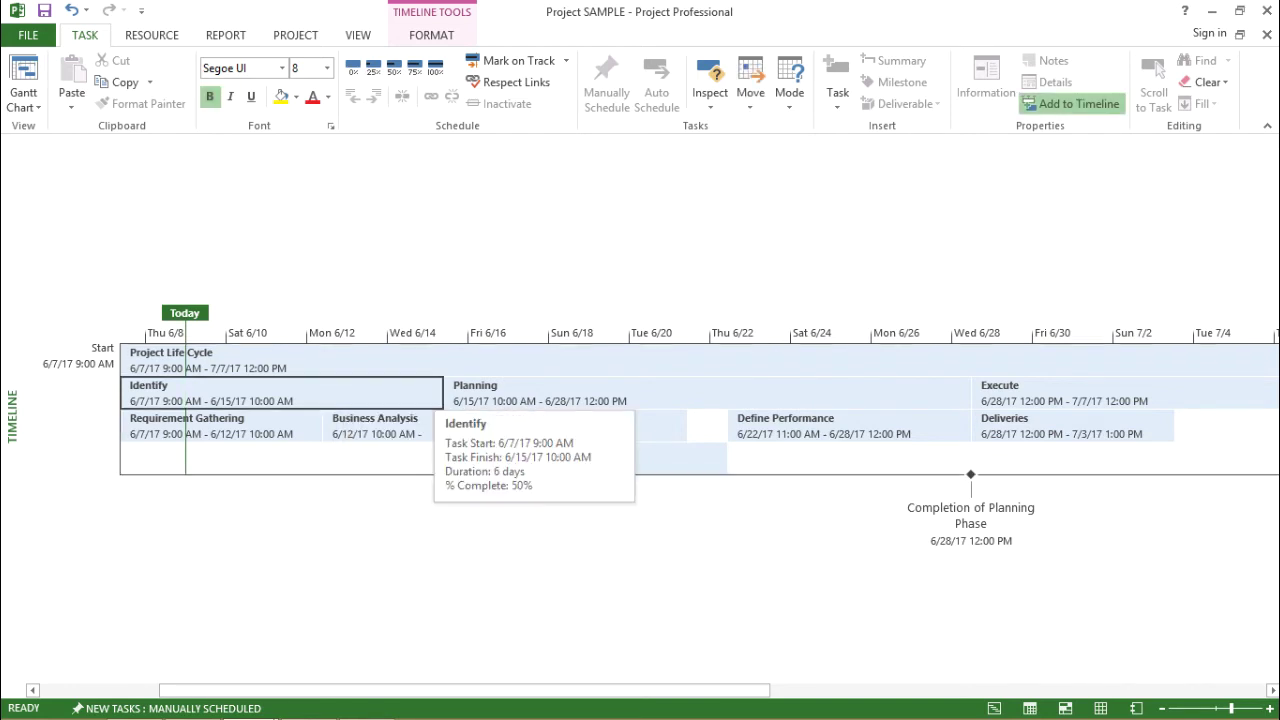
{"action": "left_click", "coordinate": [554, 359]}
{"action": "left_click", "coordinate": [707, 393]}
{"action": "left_click", "coordinate": [862, 426]}
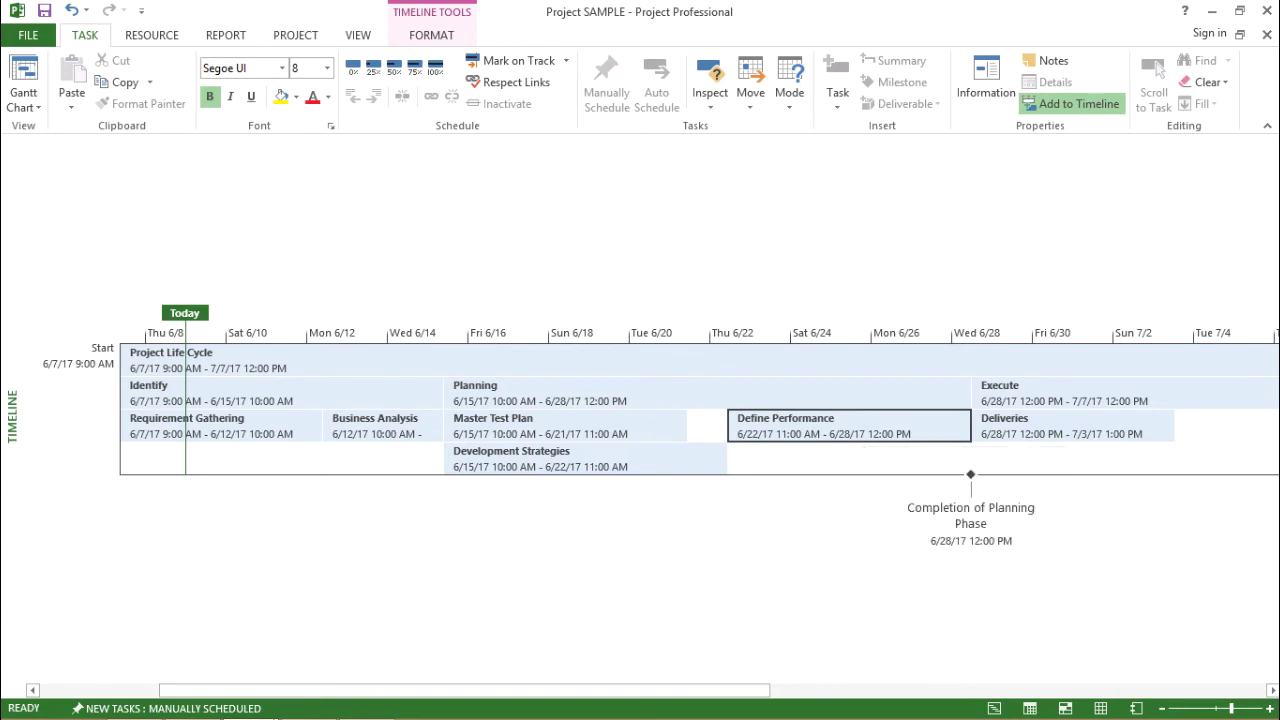
{"action": "left_click", "coordinate": [382, 426]}
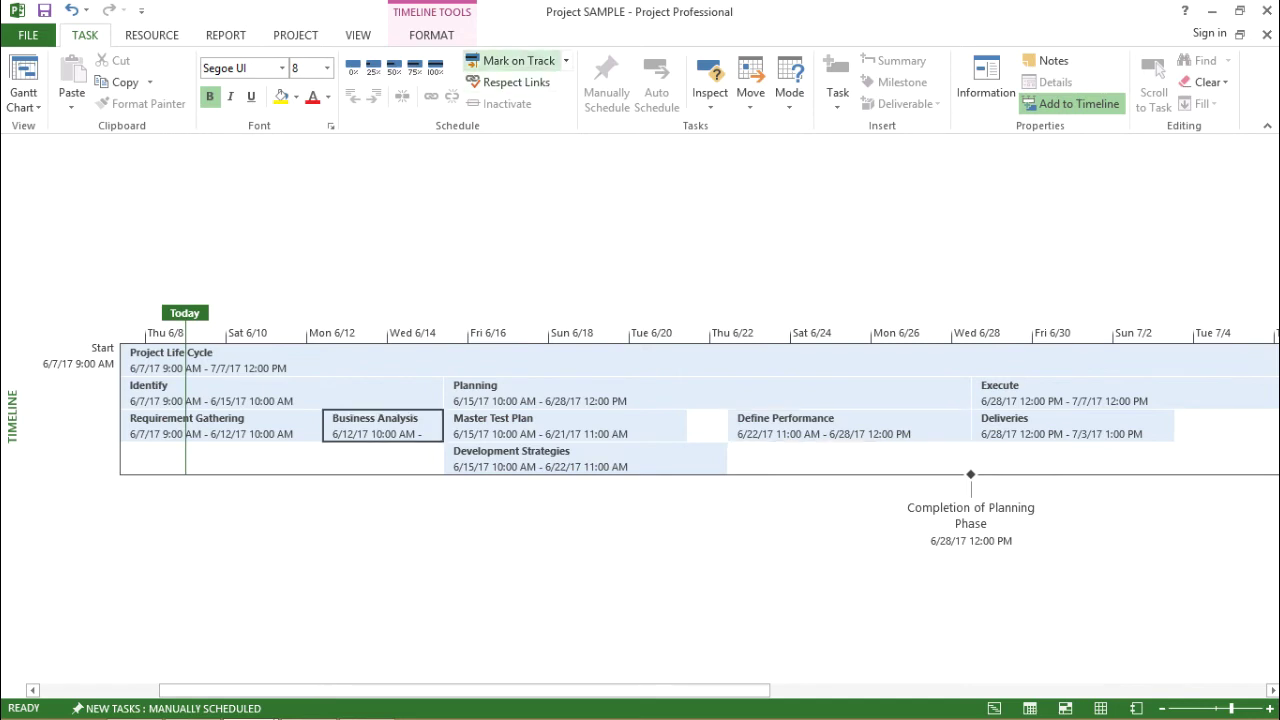
- In the timeline's existing-tasks selection, clear Project Life Cycle, Requirement Gathering and Business Analysis
{"action": "left_click", "coordinate": [431, 35]}
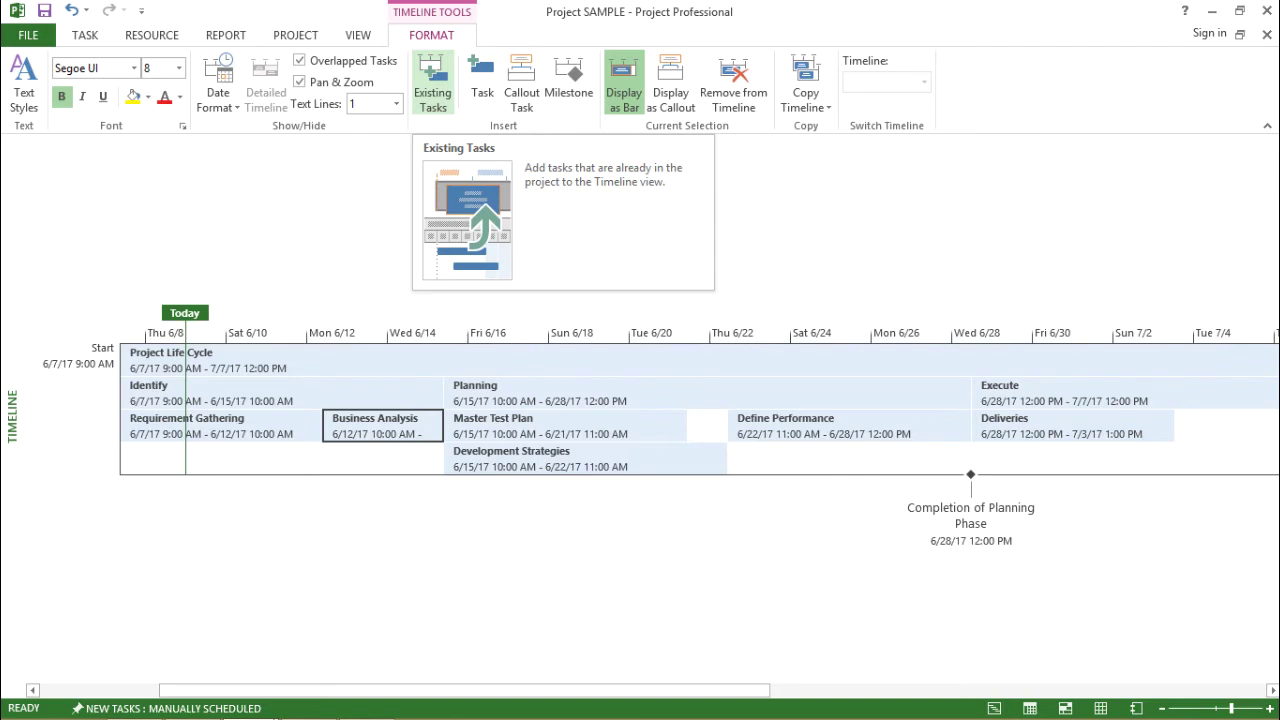
{"action": "left_click", "coordinate": [432, 85]}
{"action": "left_click_drag", "start_coordinate": [513, 145], "coordinate": [847, 117]}
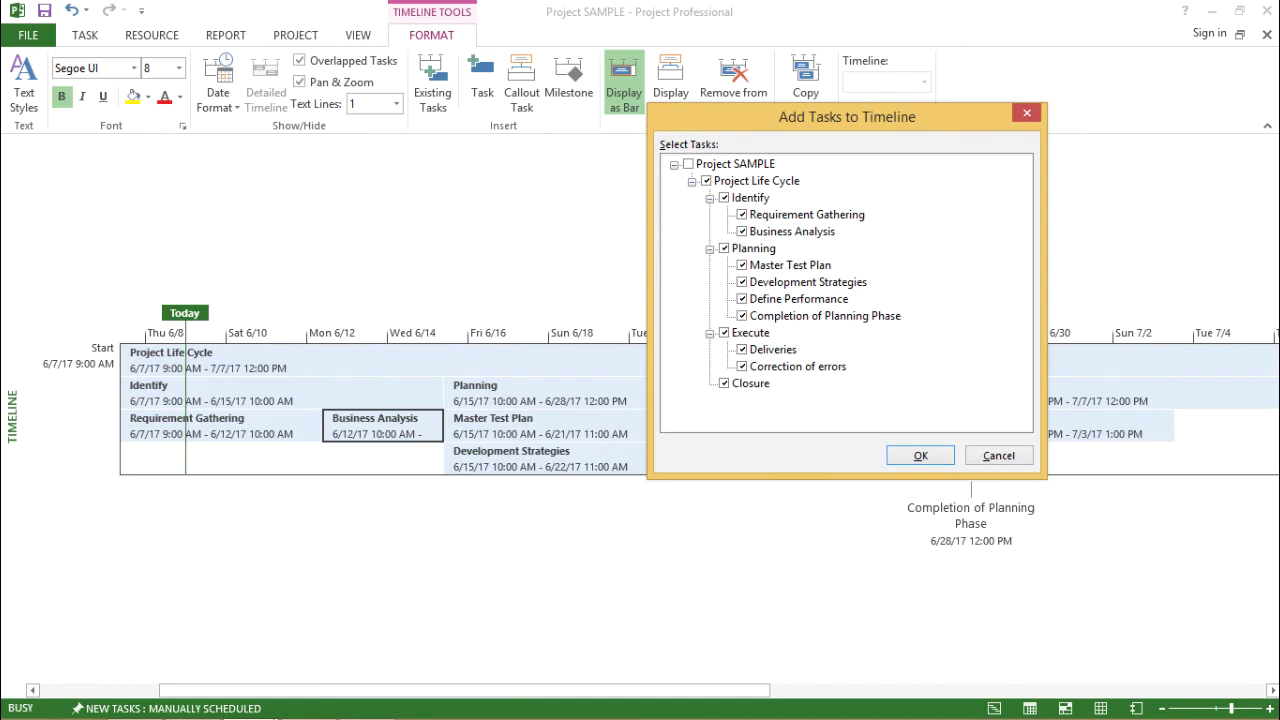
{"action": "left_click", "coordinate": [706, 180]}
{"action": "left_click", "coordinate": [741, 214]}
{"action": "left_click", "coordinate": [741, 231]}
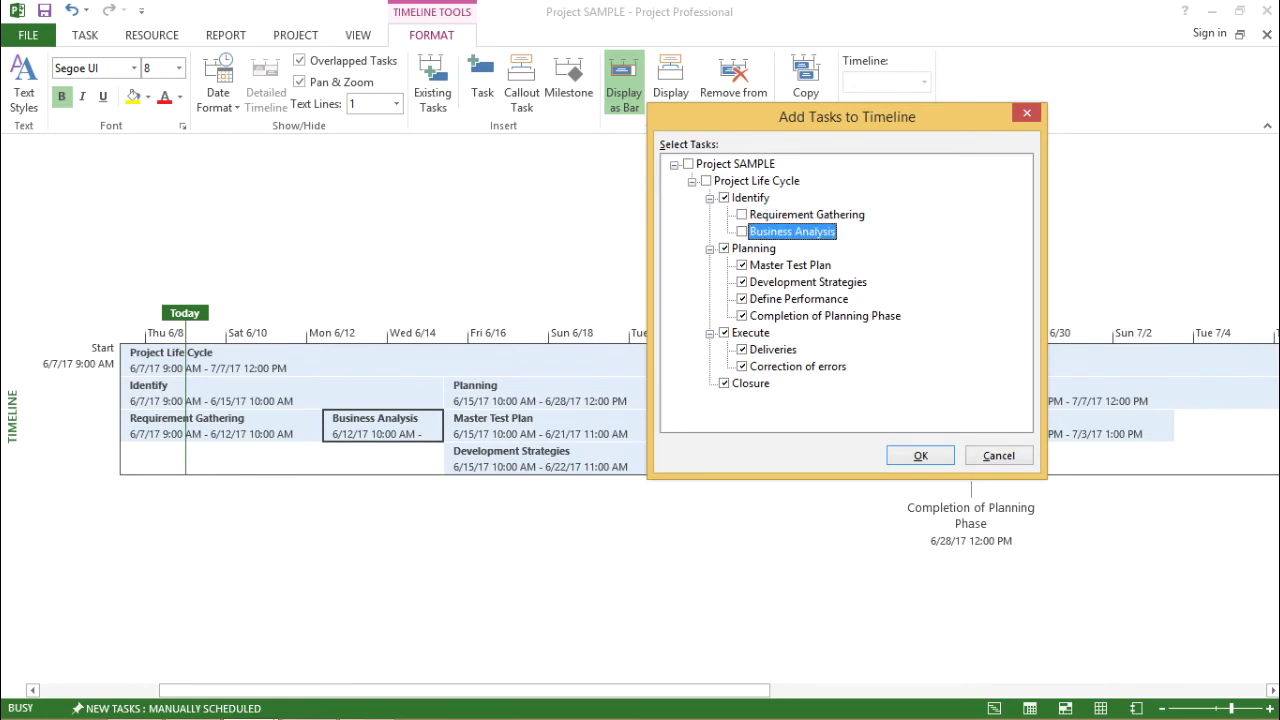
- Clear every subtask under Planning and Execute as well, and apply the selection to the timeline
{"action": "left_click", "coordinate": [741, 265]}
{"action": "left_click", "coordinate": [741, 282]}
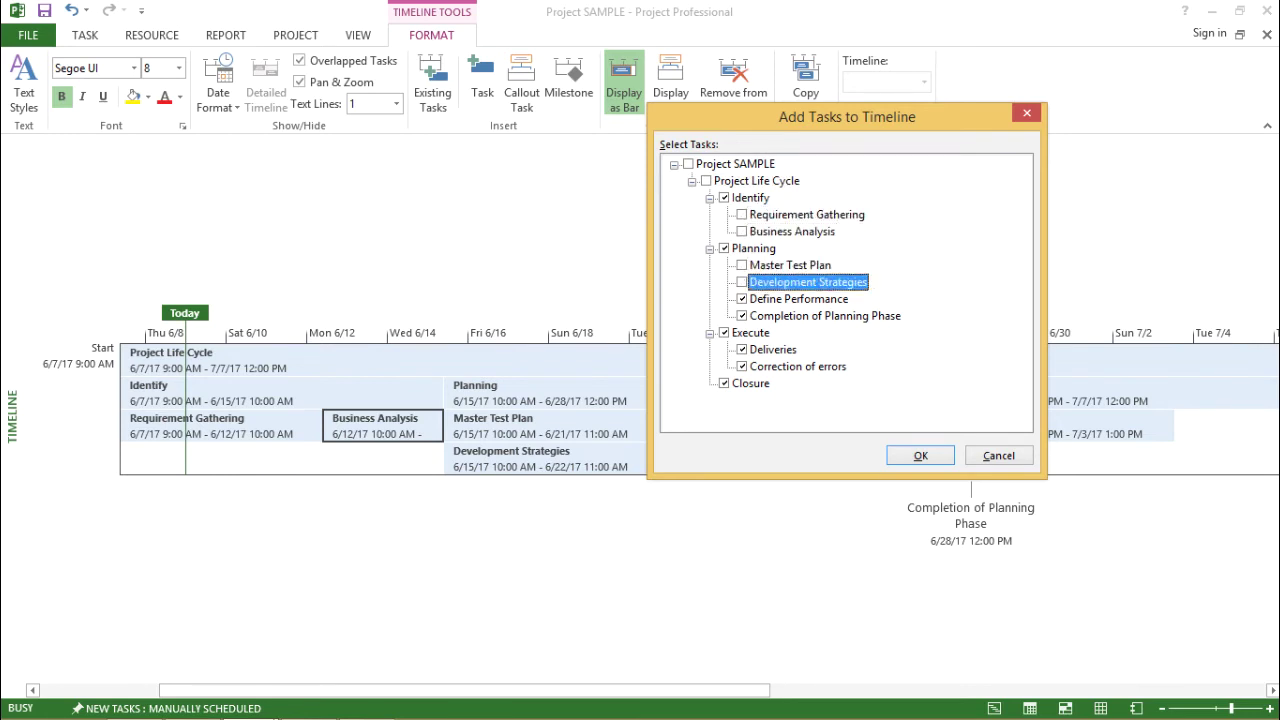
{"action": "left_click", "coordinate": [741, 299]}
{"action": "left_click", "coordinate": [741, 315]}
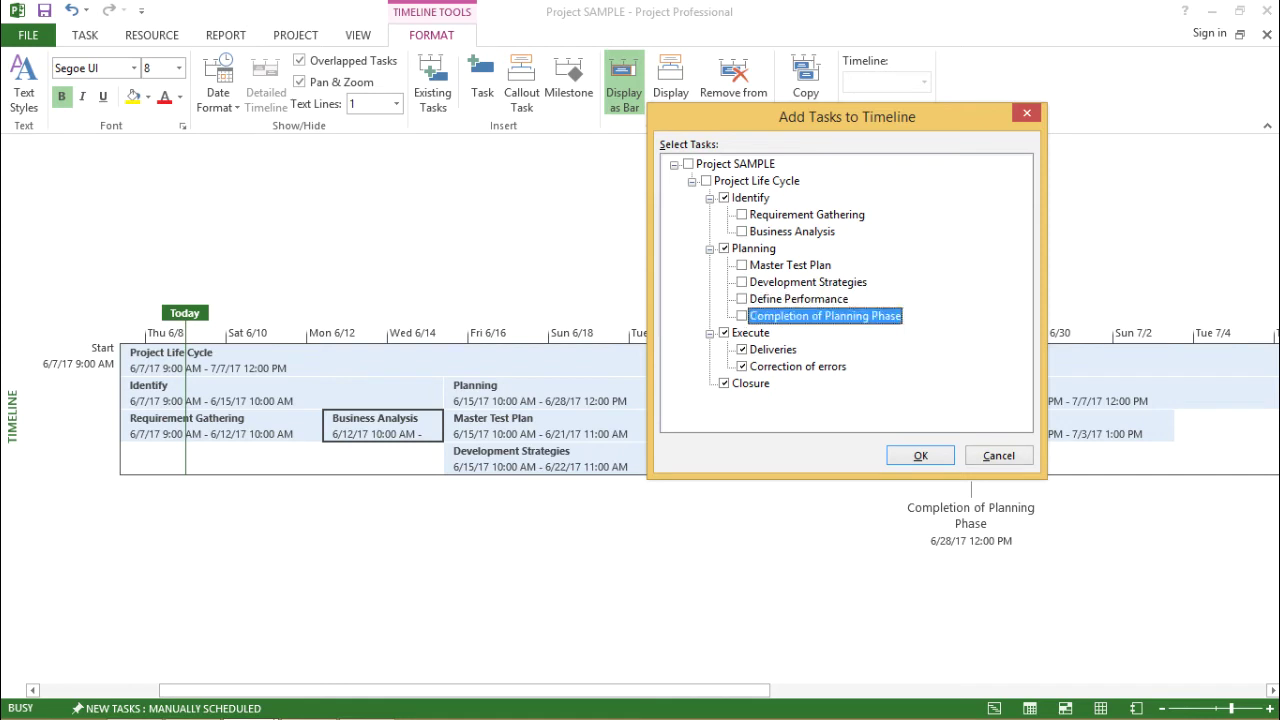
{"action": "left_click", "coordinate": [741, 349]}
{"action": "left_click", "coordinate": [741, 366]}
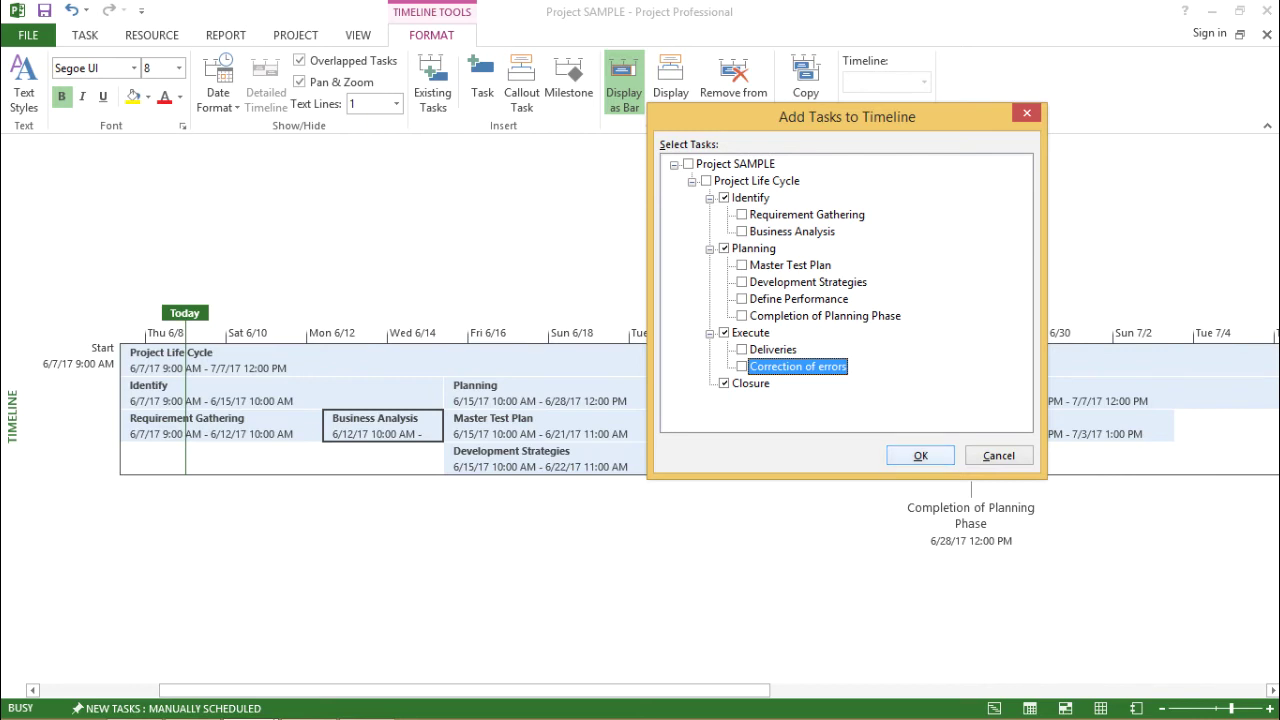
{"action": "left_click", "coordinate": [920, 455]}
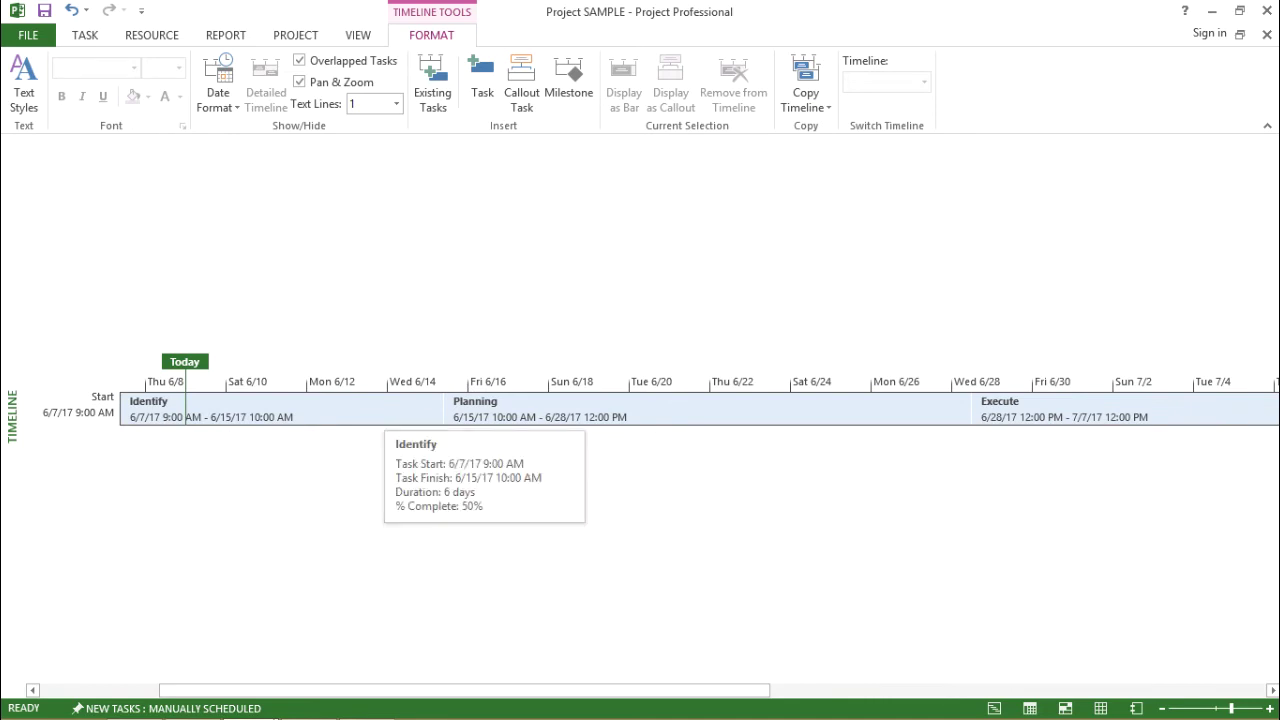
- Examine the reduced timeline through to the project finish and at several zoom levels, including the Identify bar
{"action": "left_click", "coordinate": [384, 409]}
{"action": "key", "text": "Escape"}
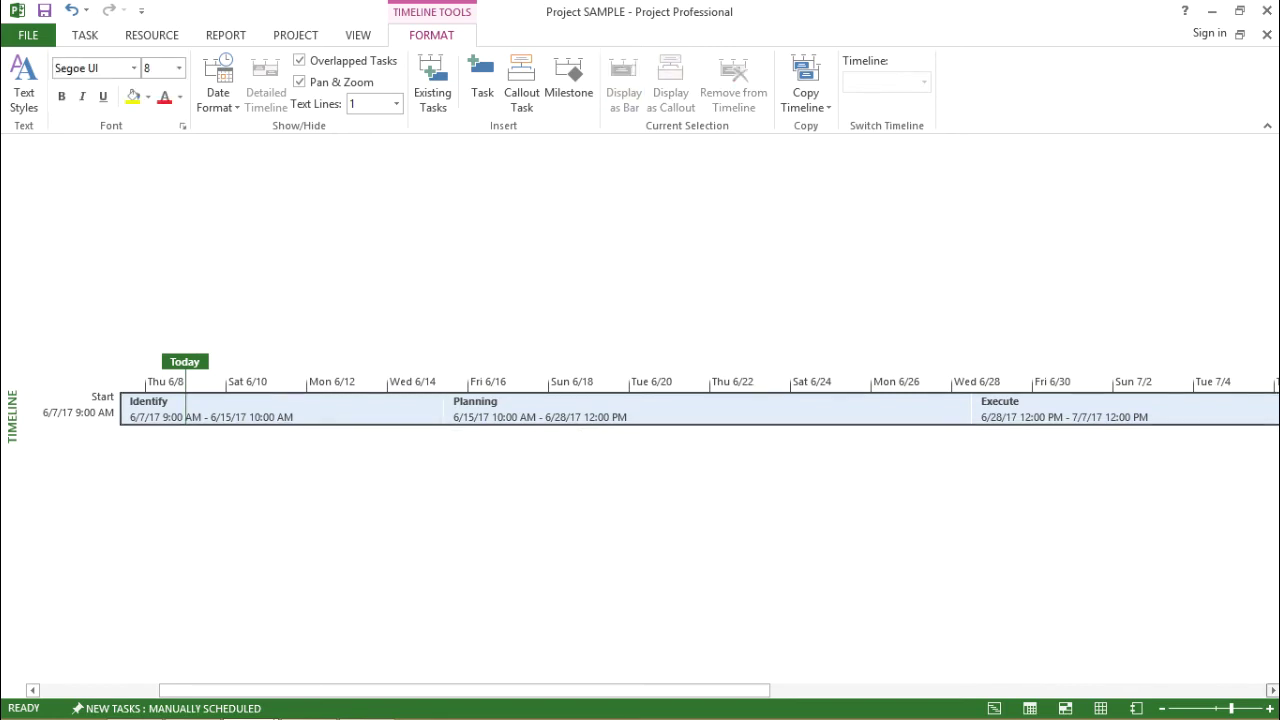
{"action": "left_click", "coordinate": [1272, 690]}
{"action": "left_click", "coordinate": [1272, 690]}
{"action": "left_click", "coordinate": [1272, 690]}
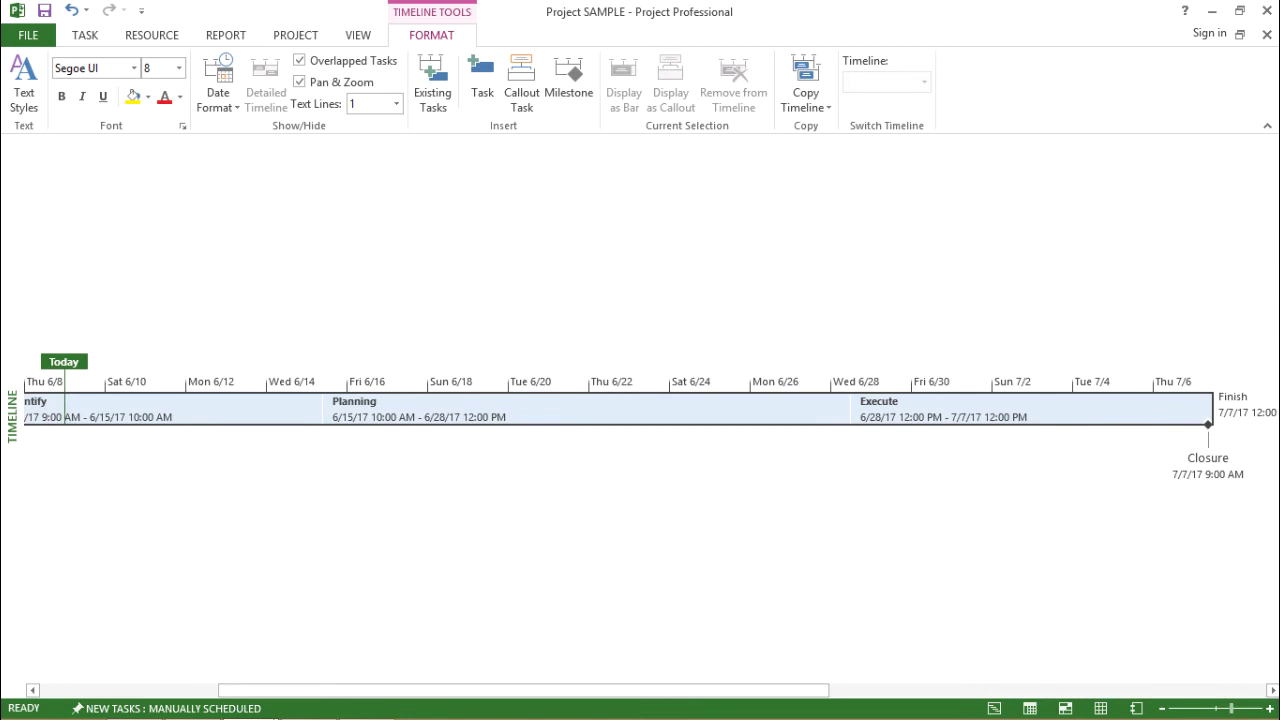
{"action": "left_click", "coordinate": [1162, 708]}
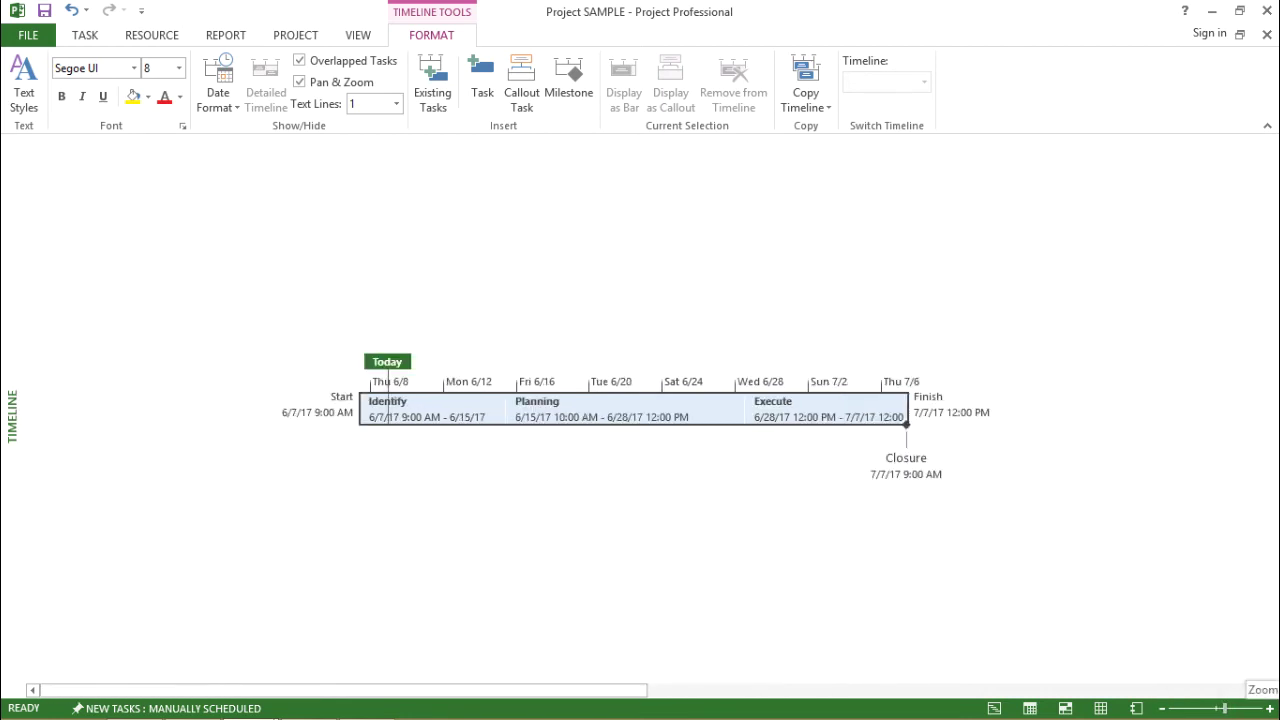
{"action": "left_click", "coordinate": [1270, 708]}
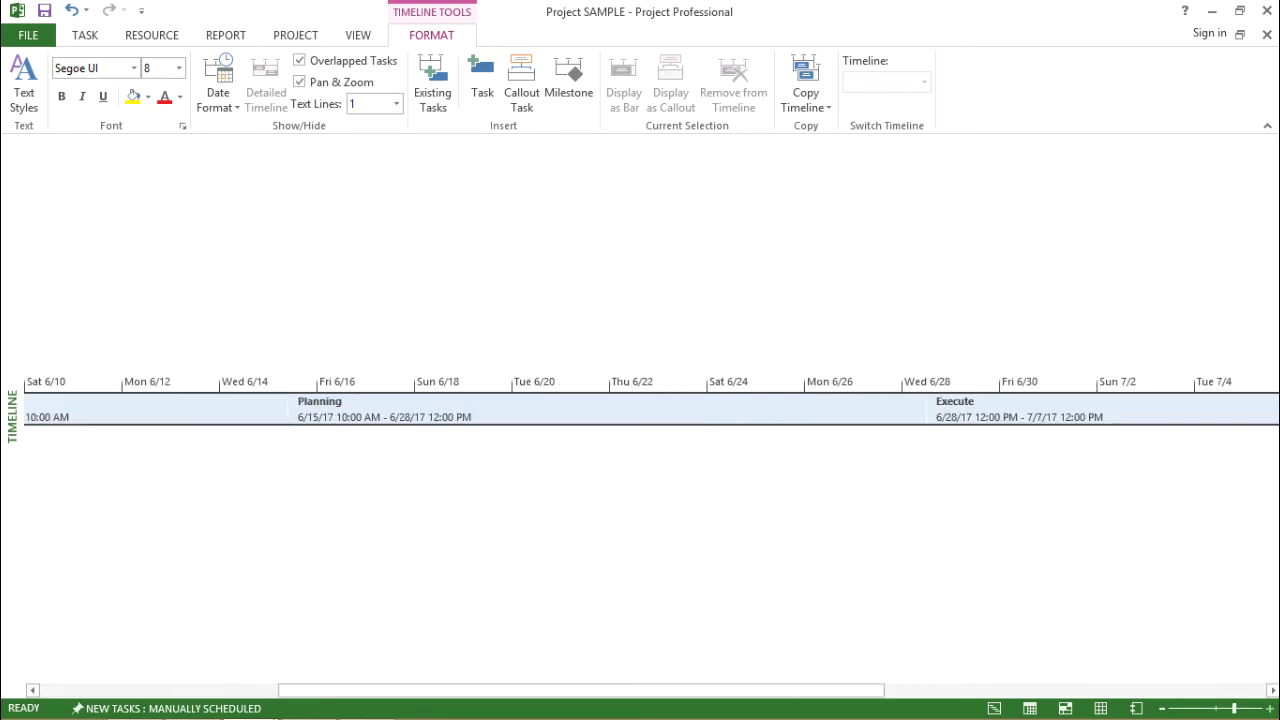
{"action": "left_click", "coordinate": [1162, 708]}
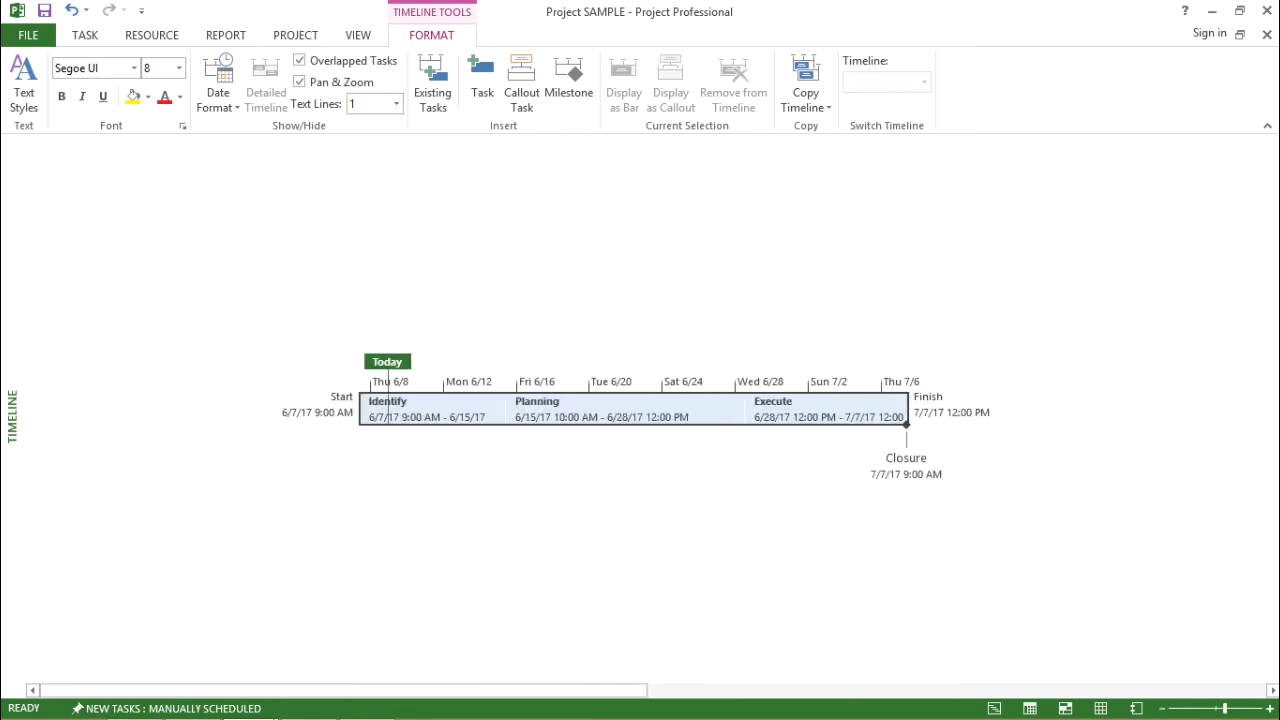
{"action": "left_click", "coordinate": [1162, 708]}
{"action": "left_click", "coordinate": [1270, 708]}
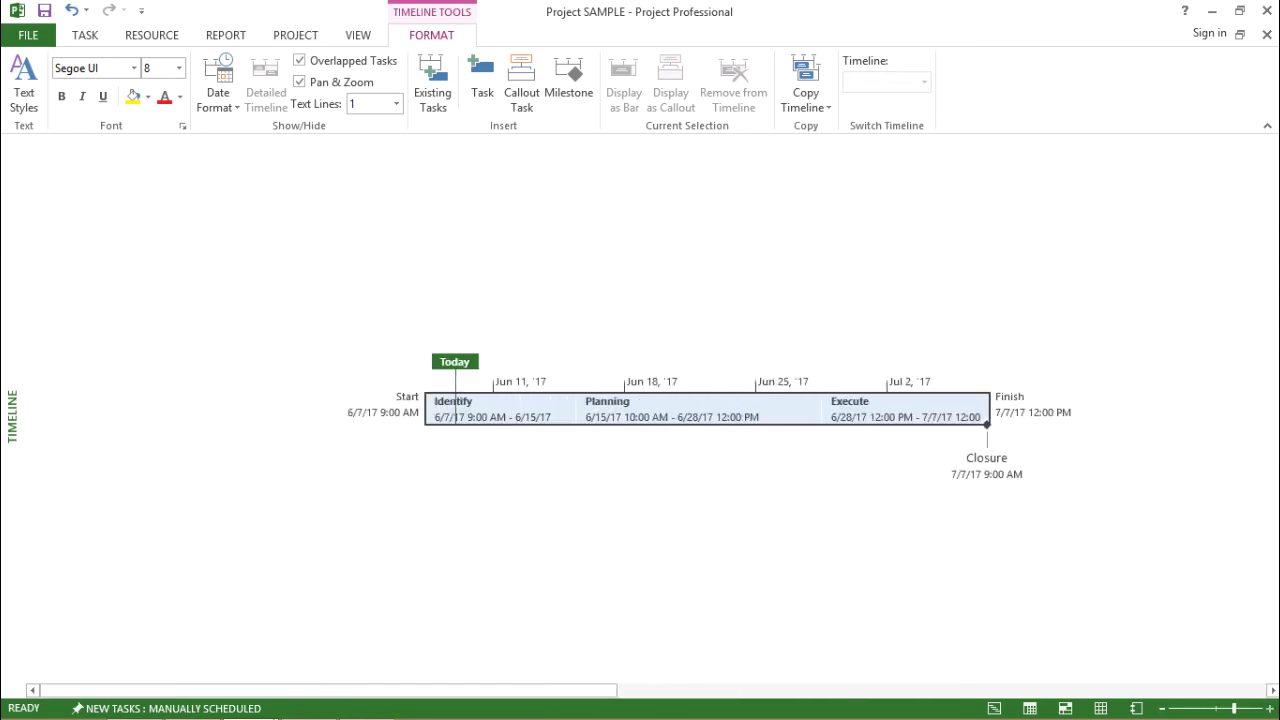
{"action": "left_click", "coordinate": [1270, 708]}
{"action": "left_click", "coordinate": [1270, 708]}
{"action": "key", "text": "Escape"}
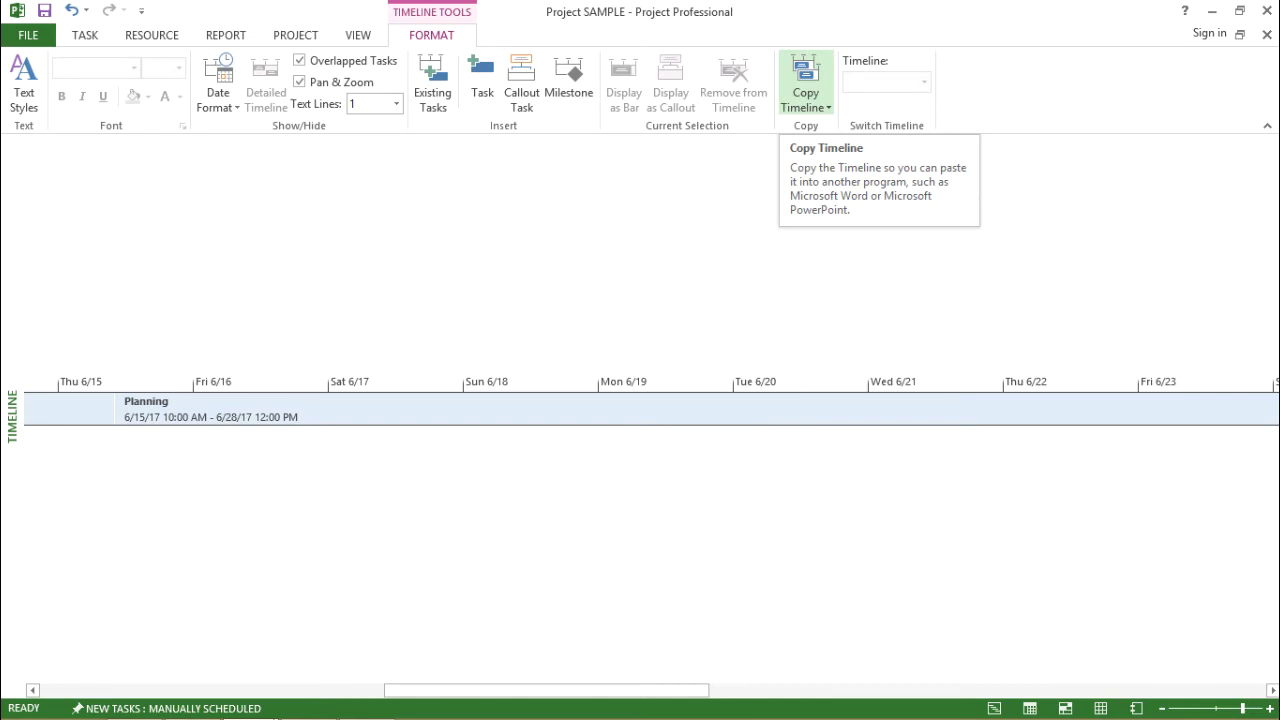
- Review the options for copying the timeline for e-mail, for presentation or at full size
{"action": "left_click", "coordinate": [806, 95]}
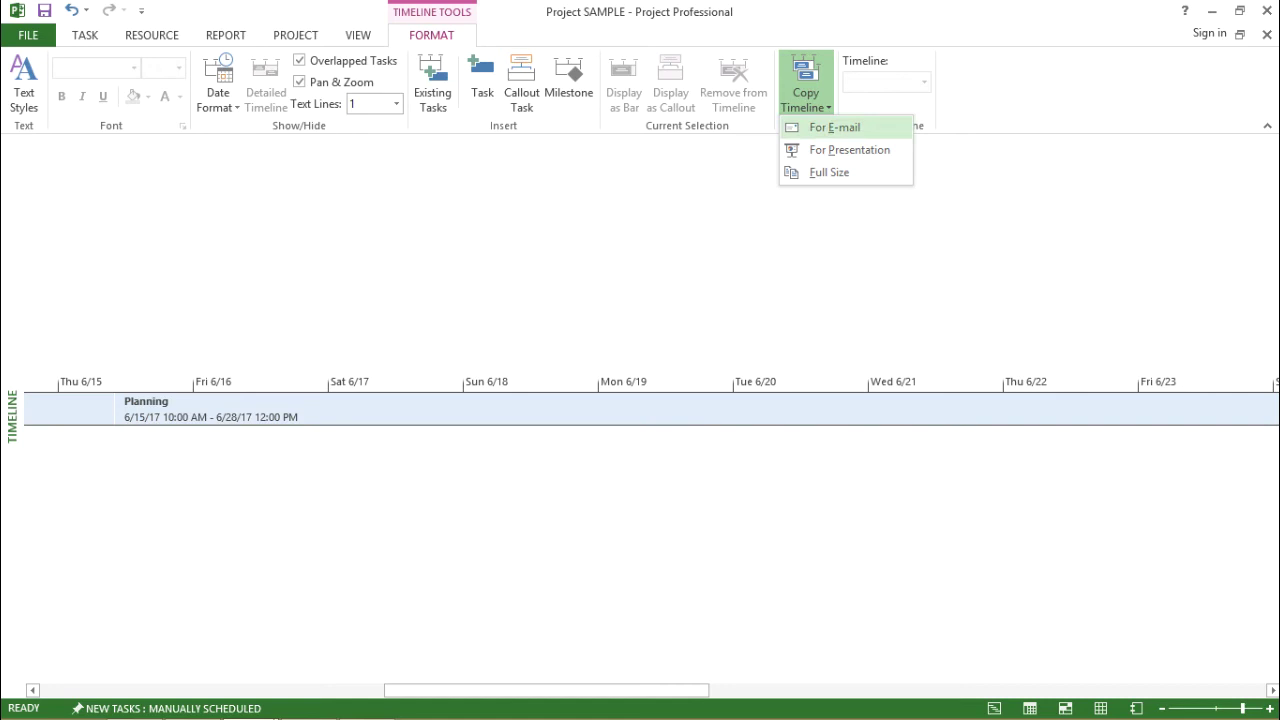
{"action": "left_click", "coordinate": [805, 97]}
{"action": "left_click", "coordinate": [805, 97]}
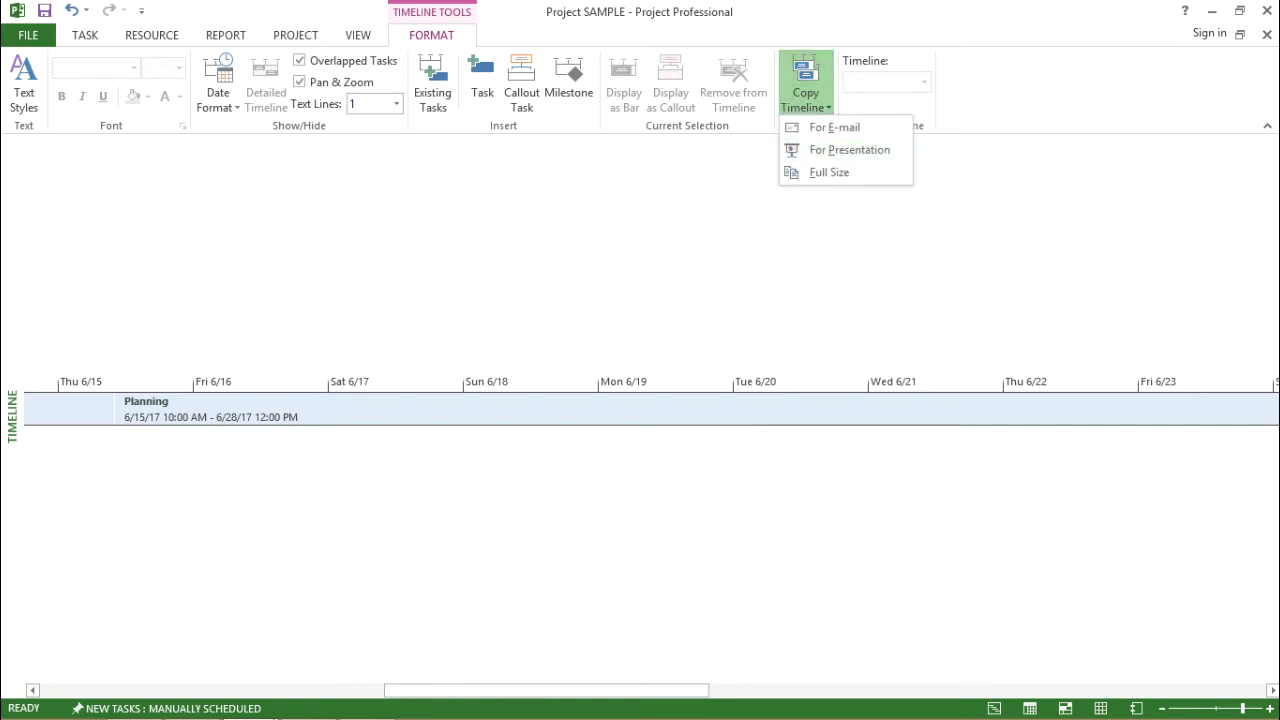
{"action": "left_click", "coordinate": [805, 408]}
{"action": "left_click", "coordinate": [805, 97]}
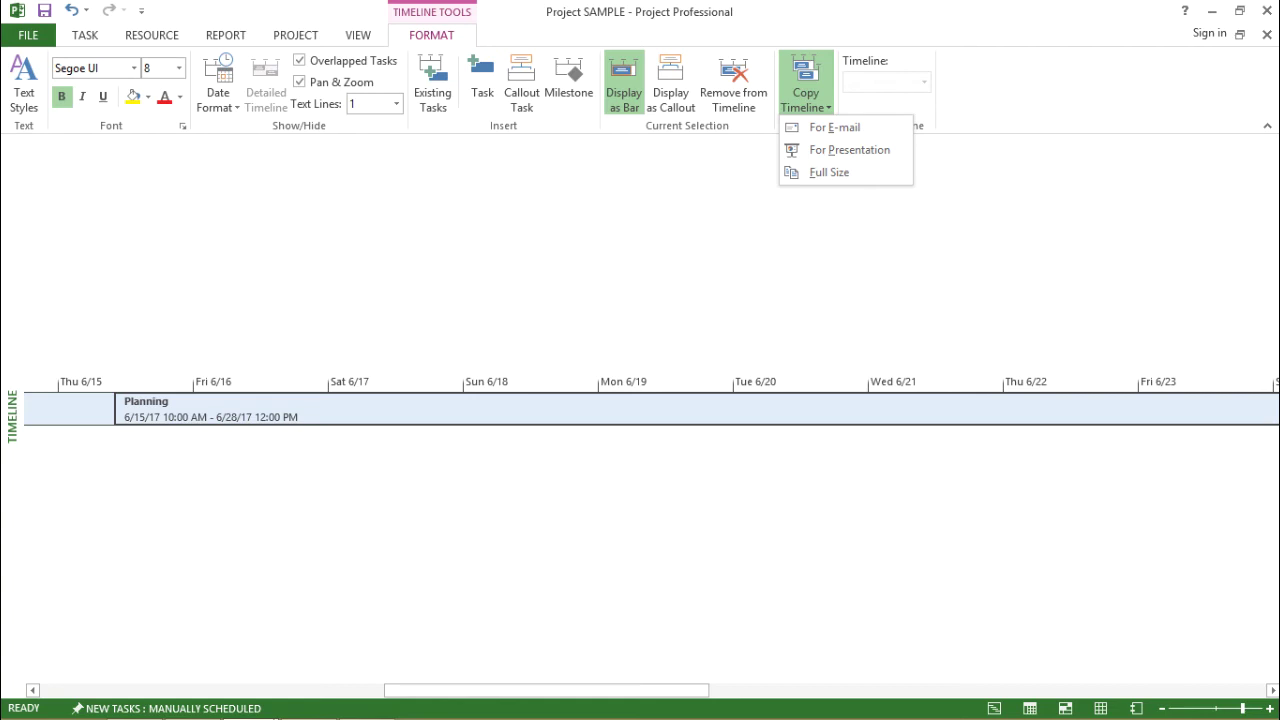
{"action": "key", "text": "Escape"}
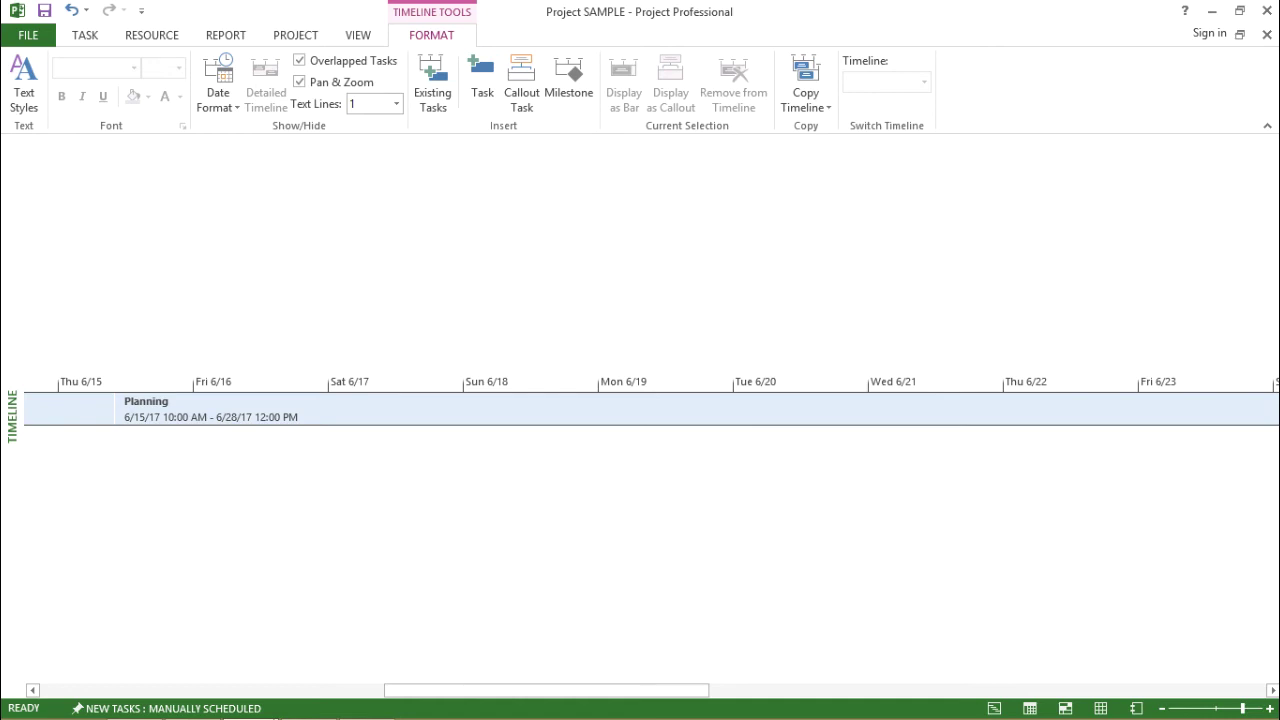
- Replace the Timeline with the Tracking Gantt view
{"action": "key", "text": "alt+h"}
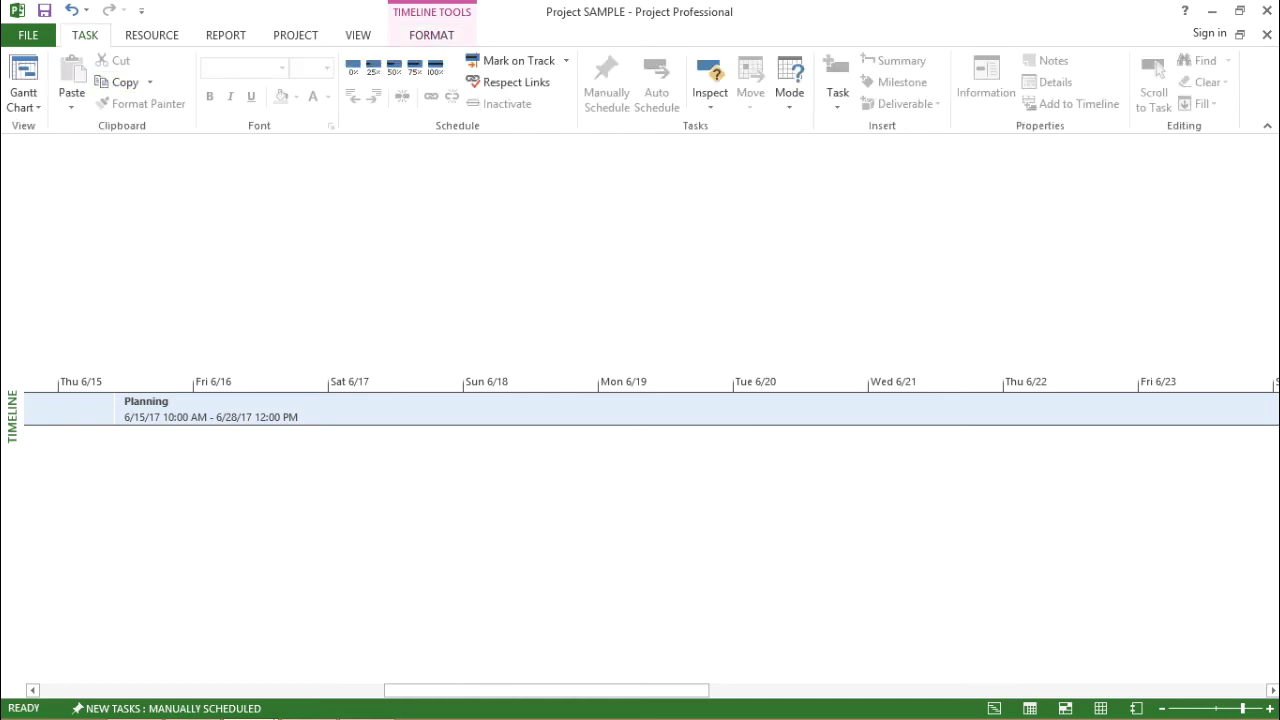
{"action": "left_click", "coordinate": [23, 97]}
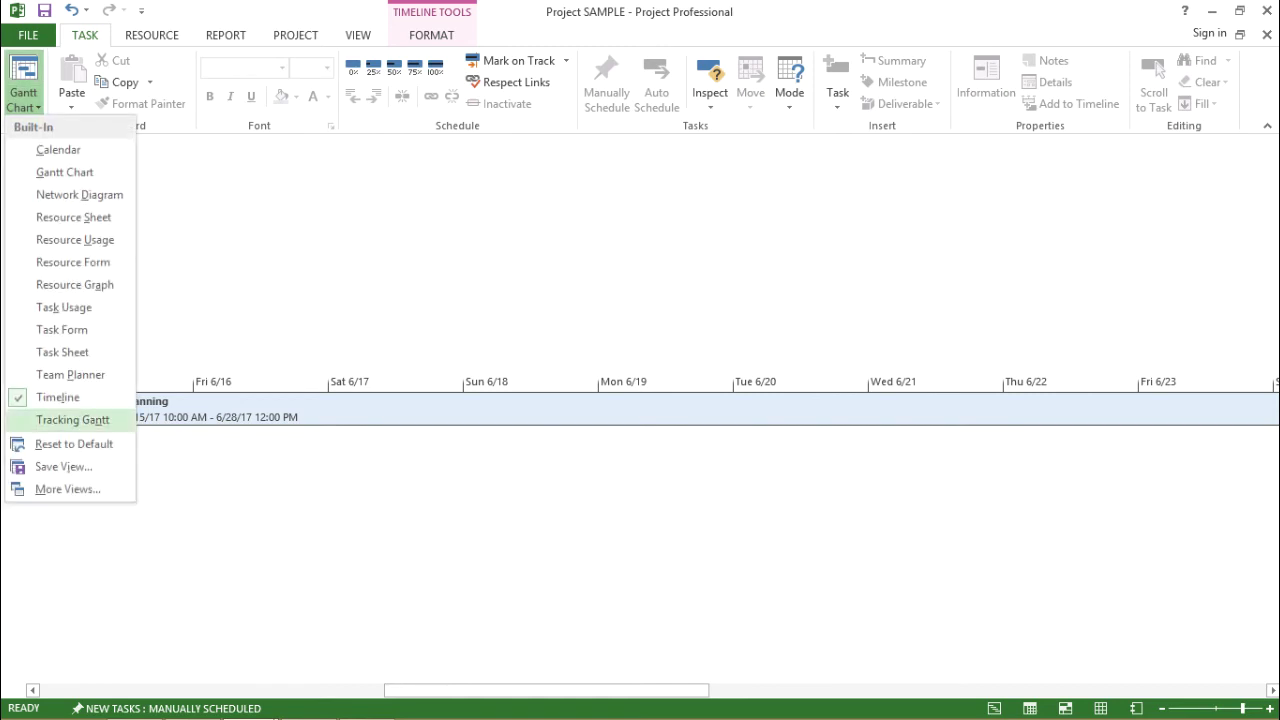
{"action": "left_click", "coordinate": [72, 420]}
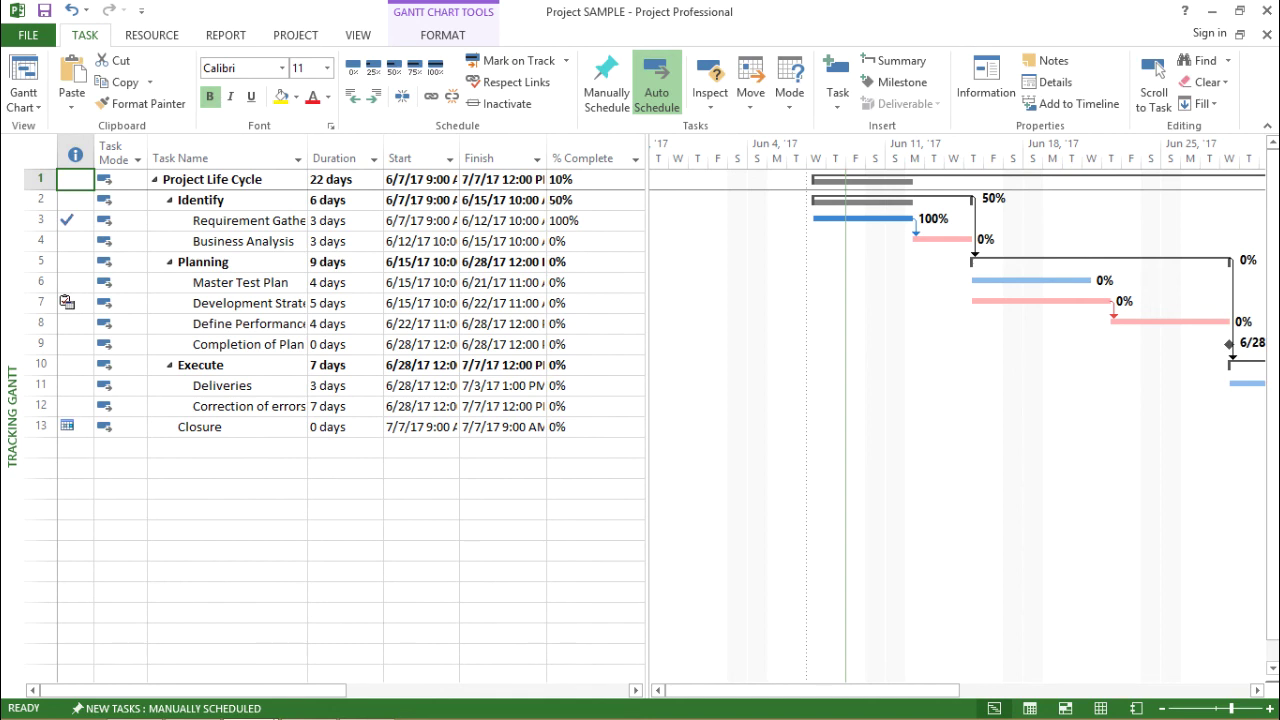
- Examine the Tracking Gantt's task rows, progress bars and formatting options, including the Master Test Plan and Planning rows
{"action": "left_click", "coordinate": [344, 447]}
{"action": "left_click", "coordinate": [227, 488]}
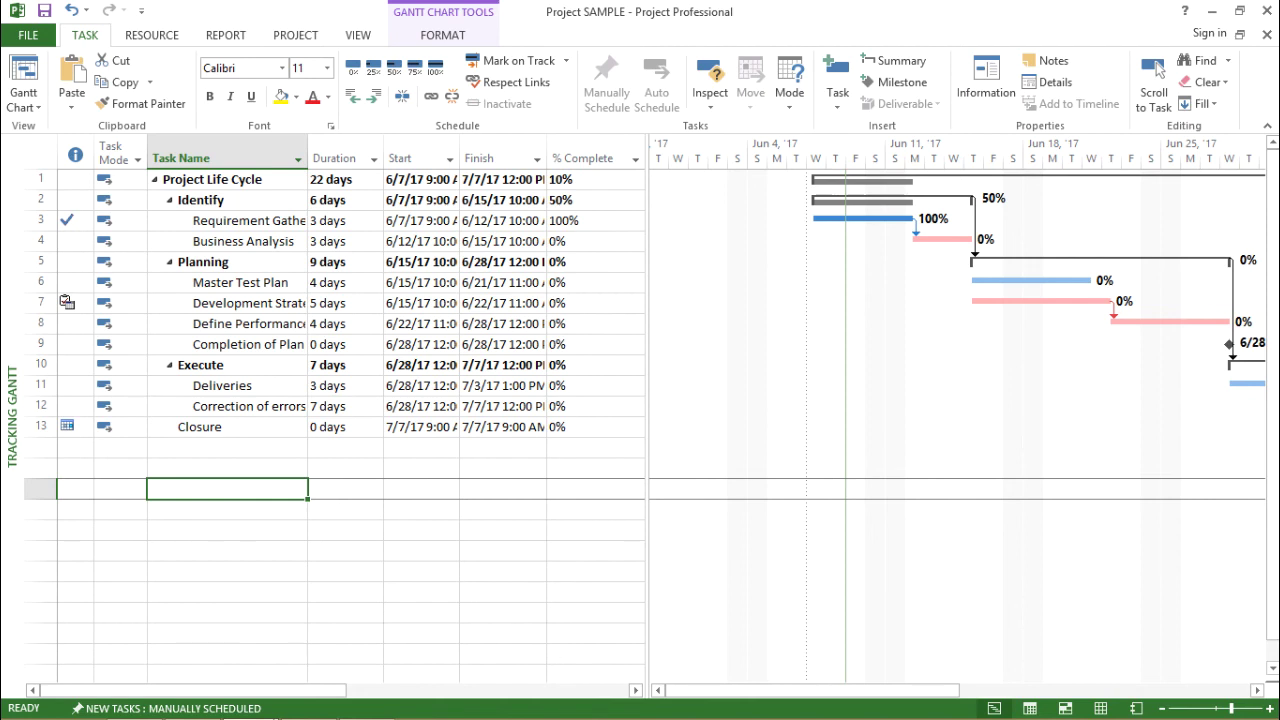
{"action": "left_click", "coordinate": [66, 302]}
{"action": "key", "text": "Up"}
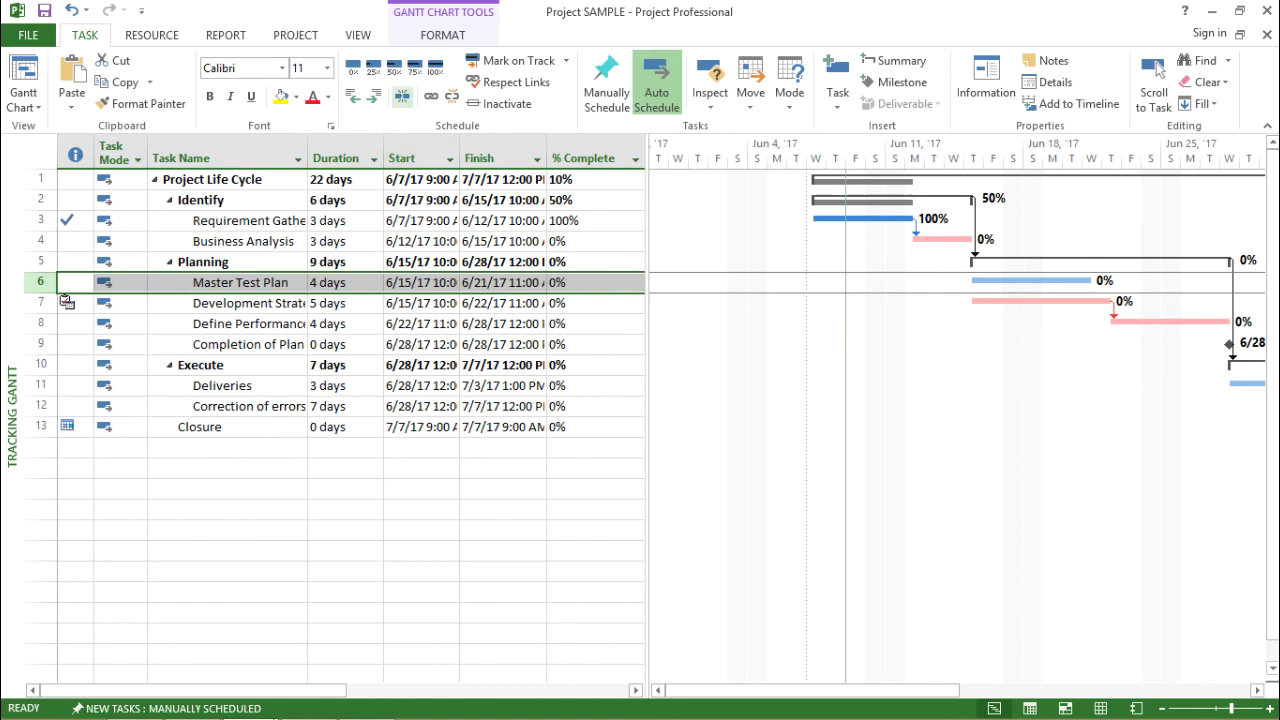
{"action": "left_click", "coordinate": [442, 35]}
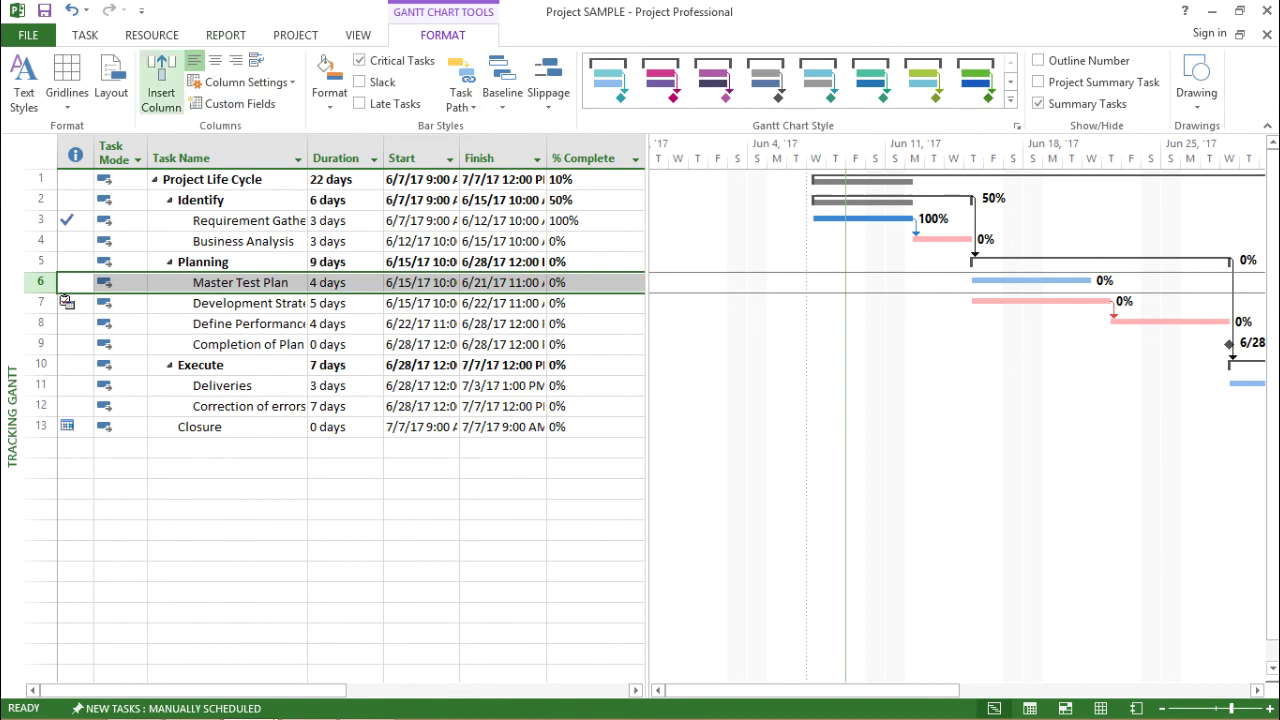
{"action": "left_click", "coordinate": [85, 35]}
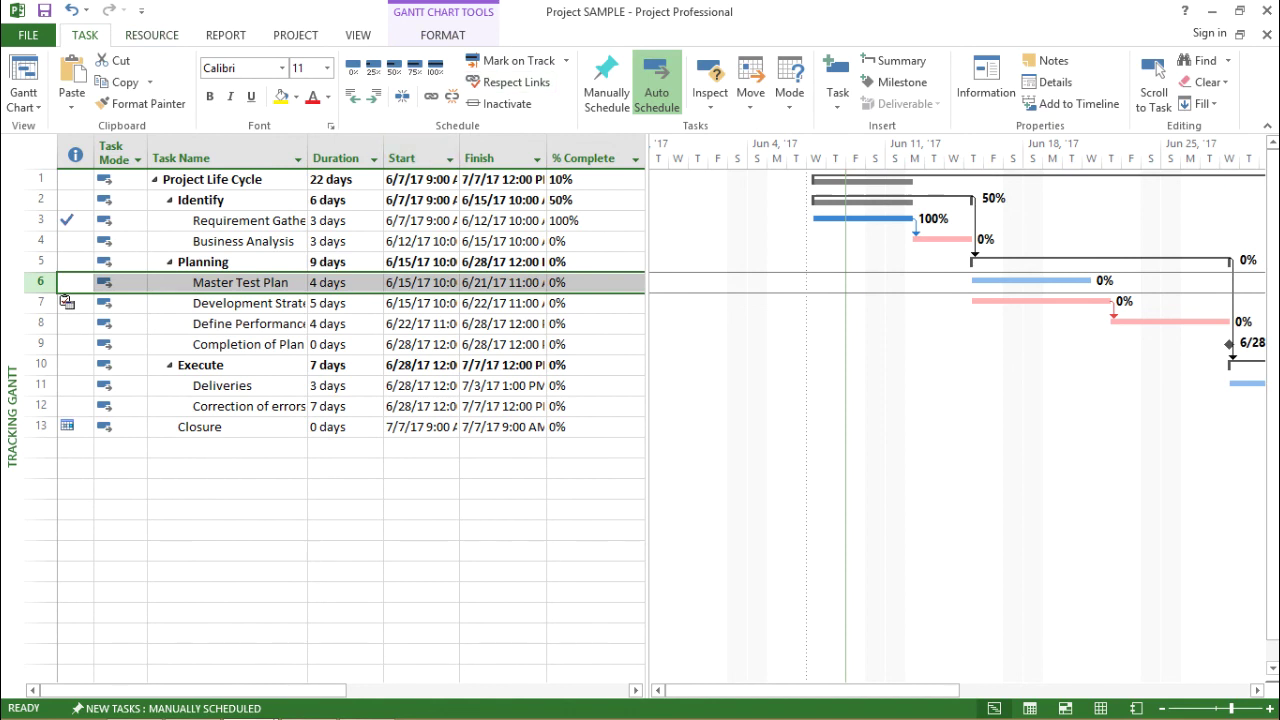
{"action": "left_click", "coordinate": [442, 35]}
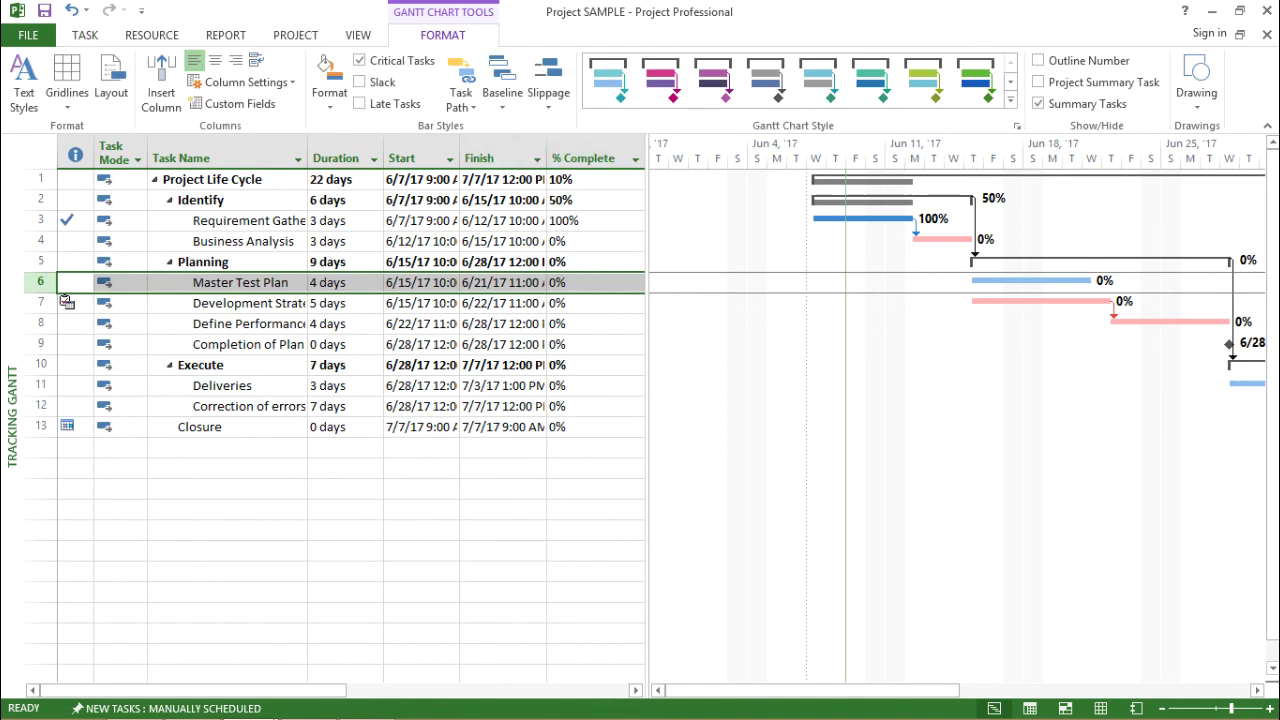
{"action": "left_click", "coordinate": [420, 262]}
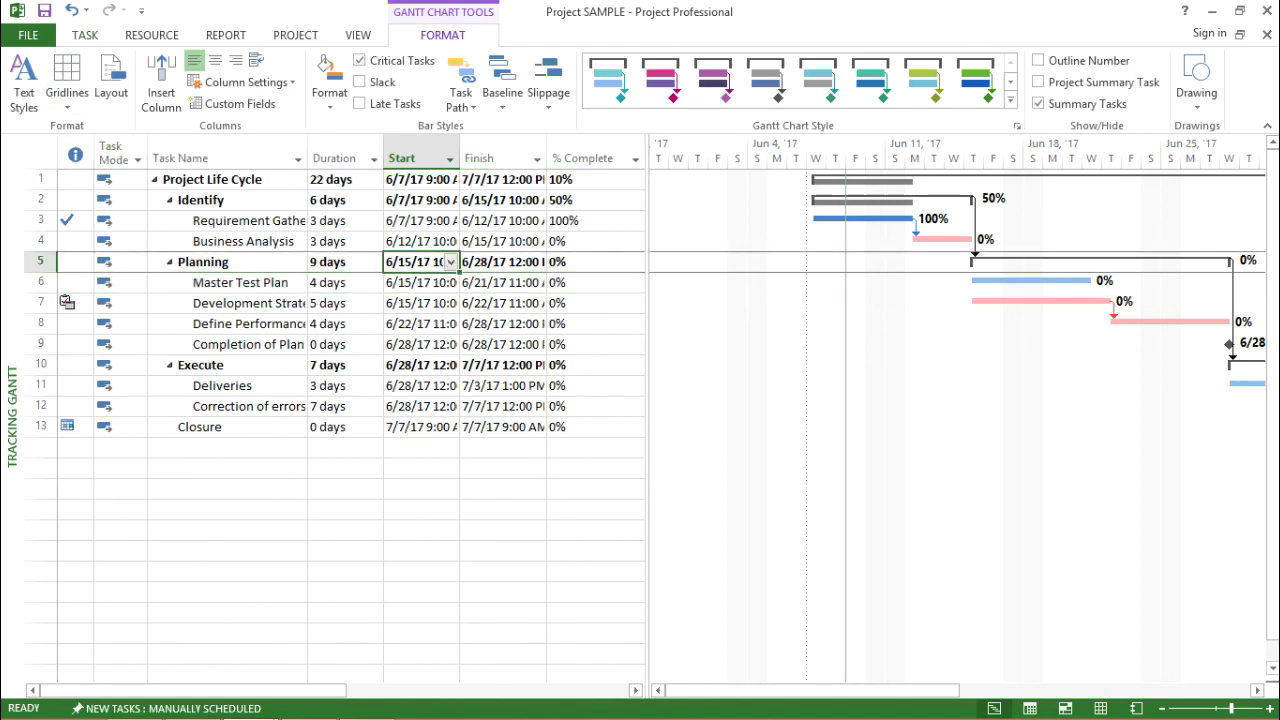
{"action": "left_click", "coordinate": [85, 35]}
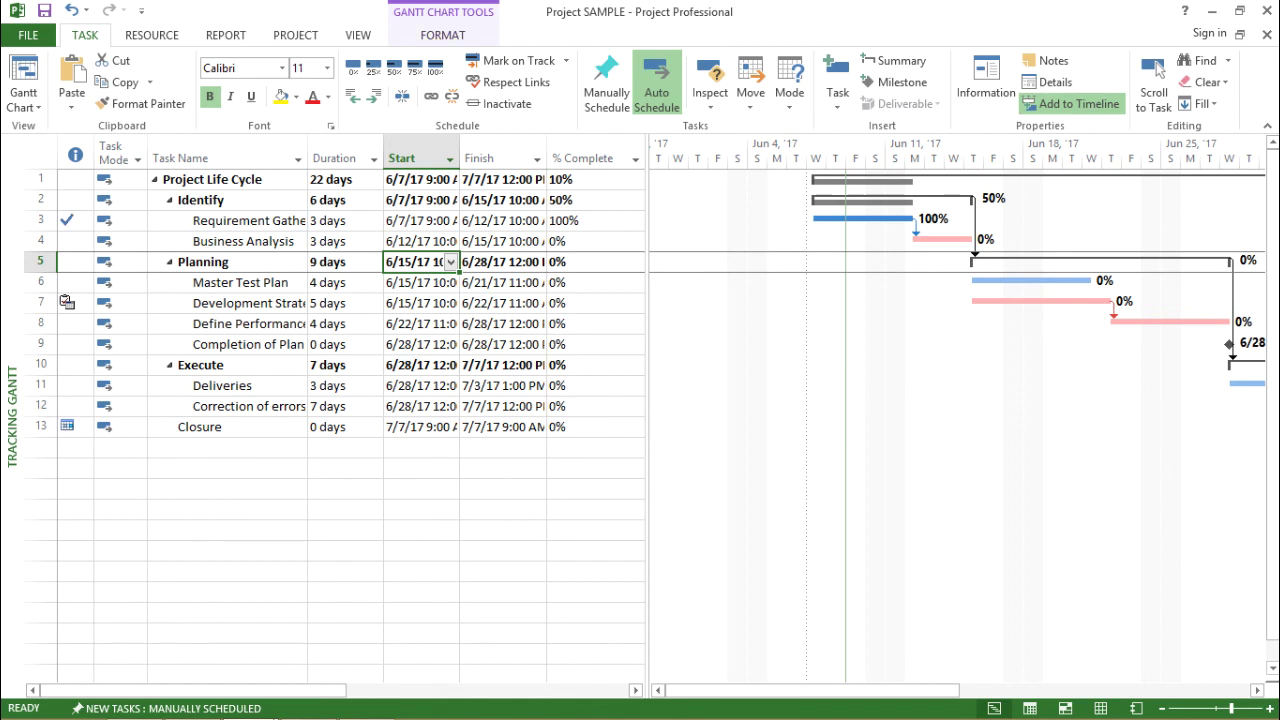
{"action": "left_click", "coordinate": [23, 100]}
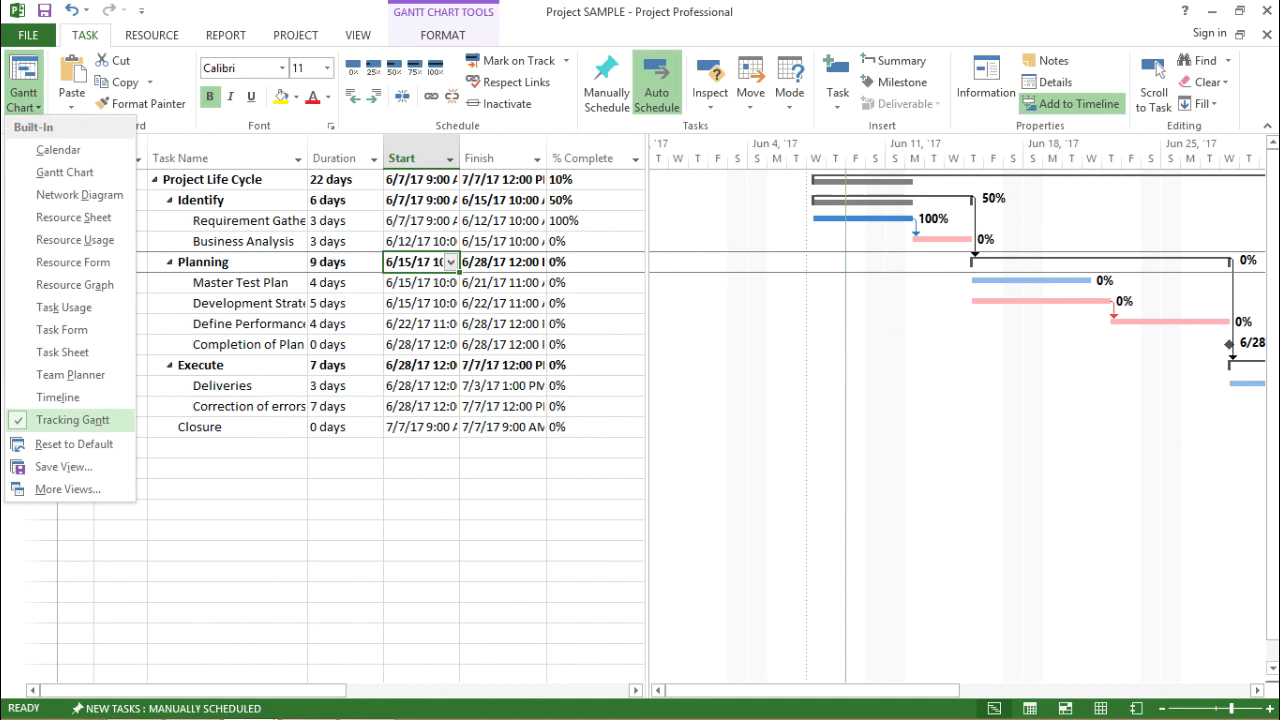
{"action": "key", "text": "Escape"}
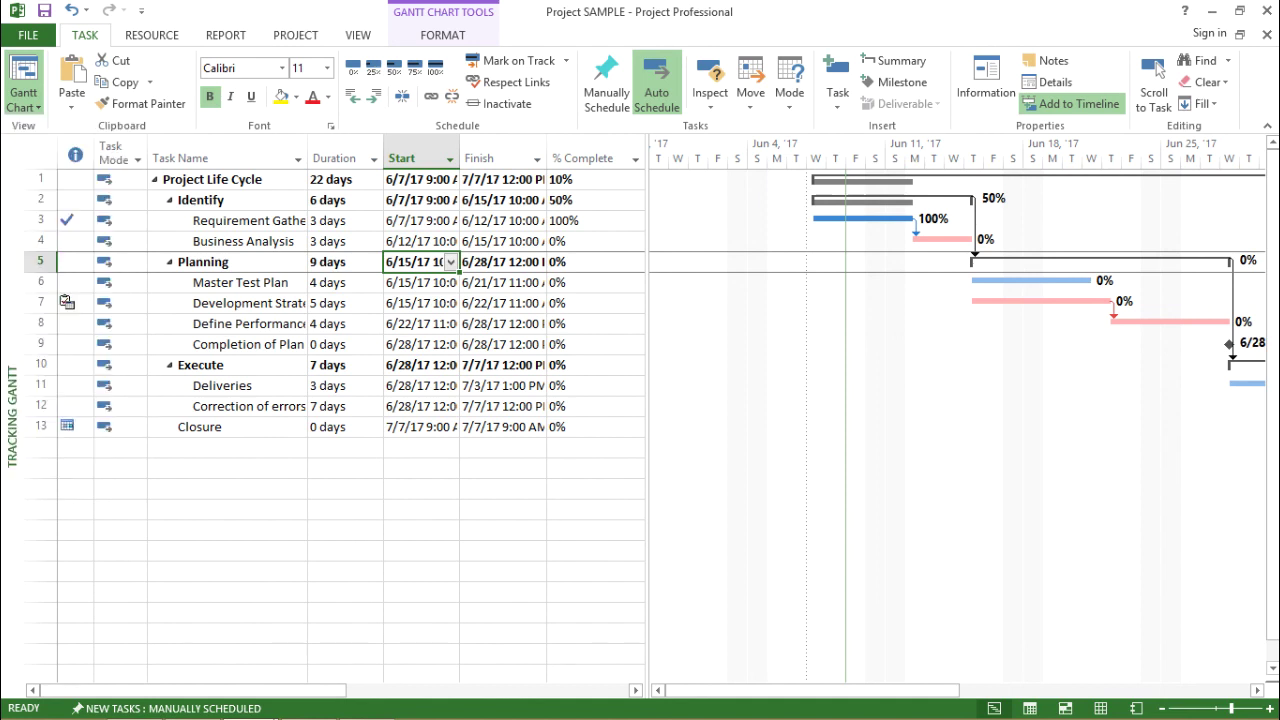
{"action": "mouse_move", "coordinate": [812, 690]}
{"action": "left_mouse_down"}
{"action": "mouse_move", "coordinate": [889, 690]}
{"action": "mouse_move", "coordinate": [812, 690]}
{"action": "left_mouse_up"}
{"action": "left_click", "coordinate": [1257, 690]}
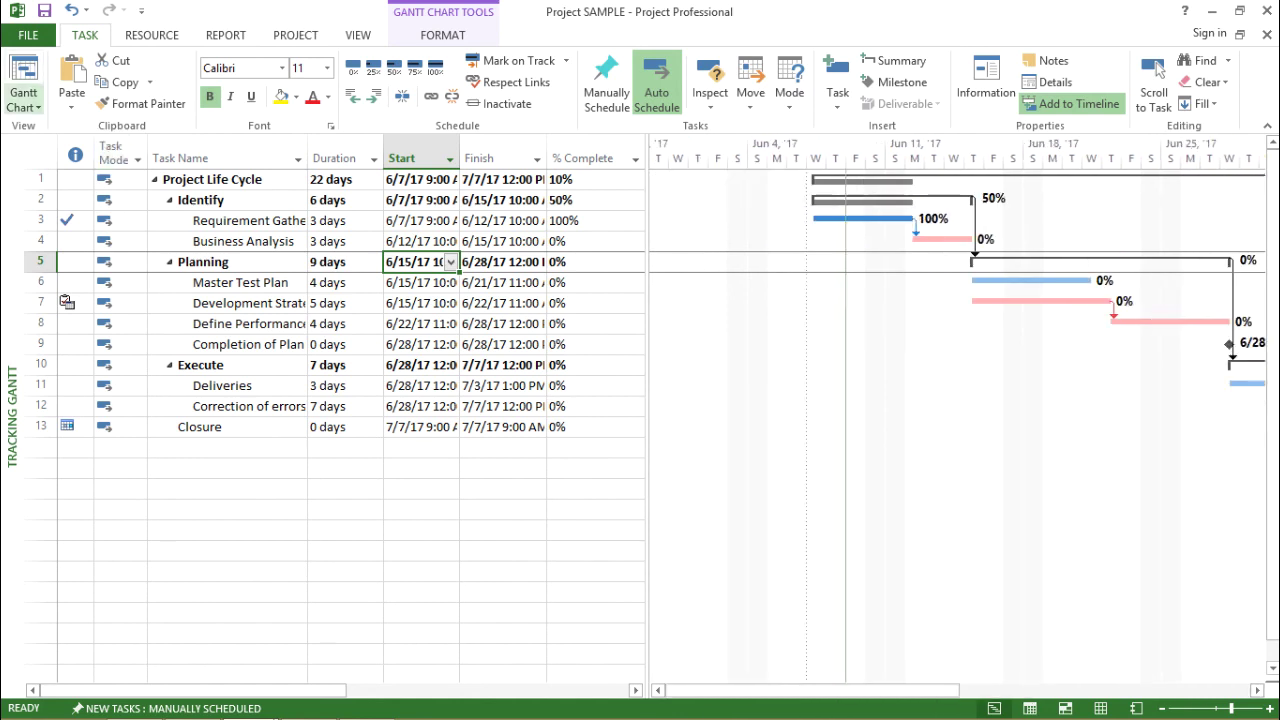
- Browse the complete list of available views and apply the Network Diagram
{"action": "left_click", "coordinate": [24, 100]}
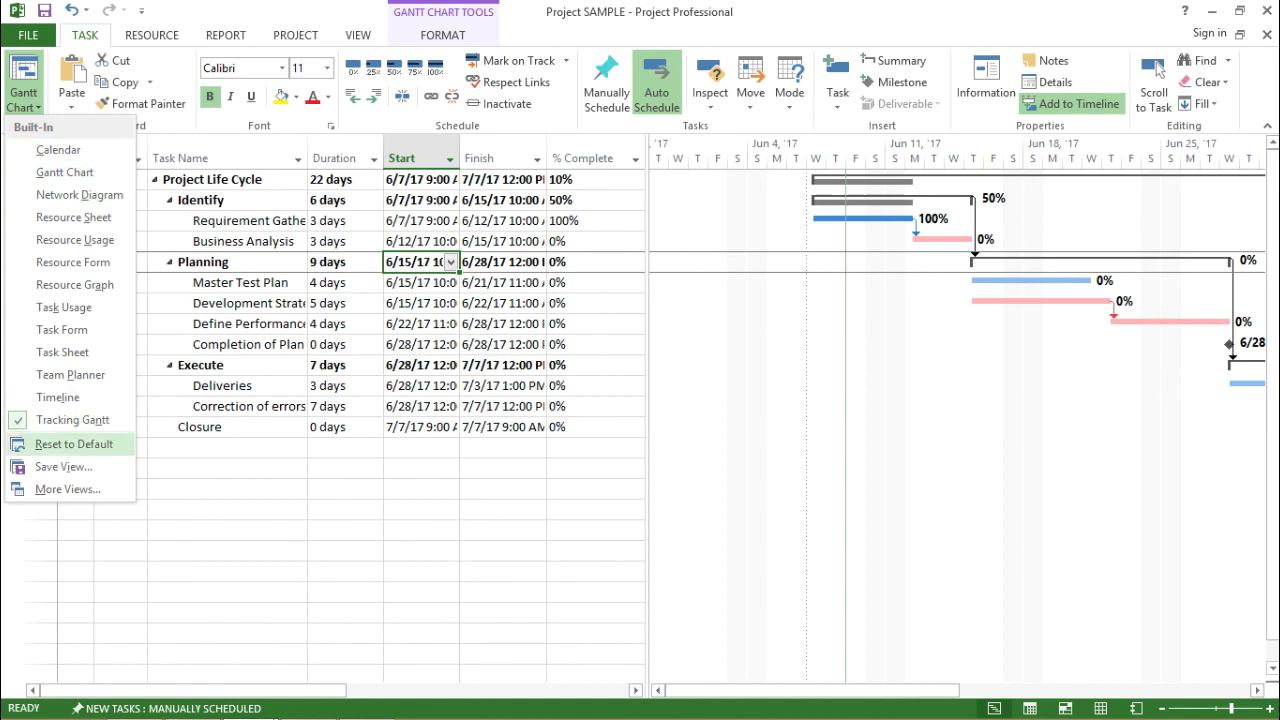
{"action": "left_click", "coordinate": [67, 489]}
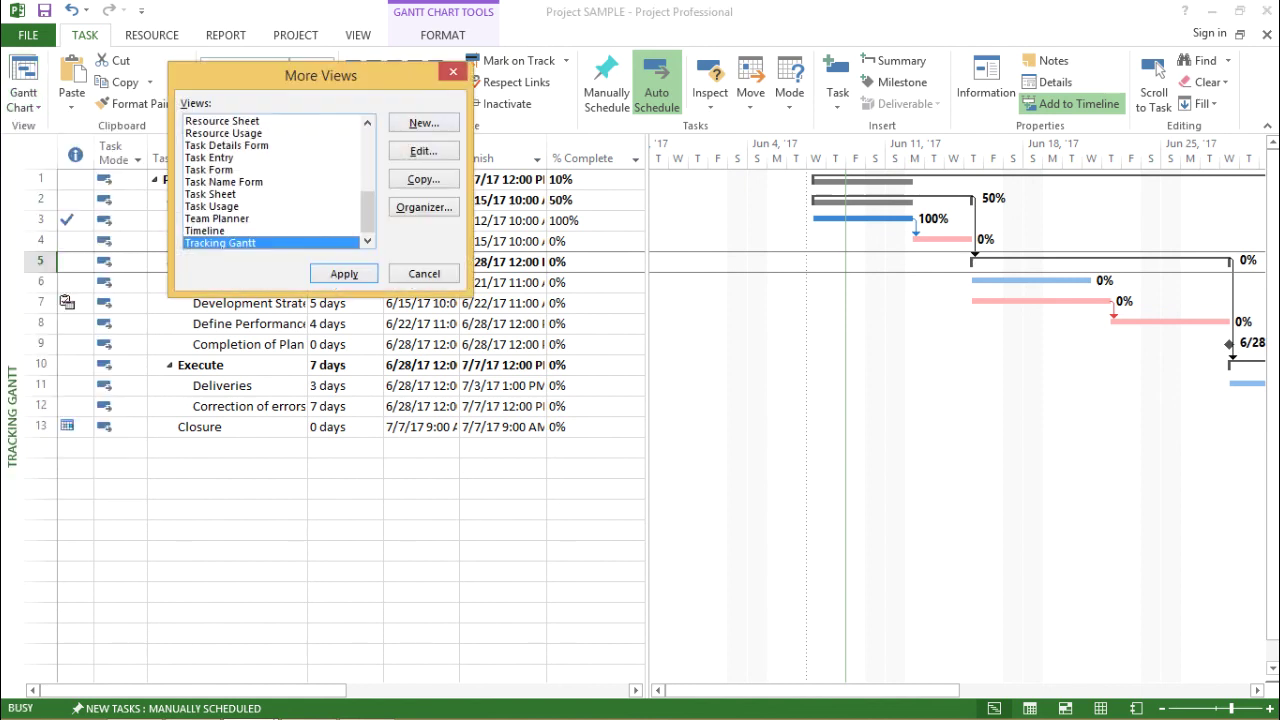
{"action": "left_click_drag", "start_coordinate": [367, 212], "coordinate": [367, 204]}
{"action": "scroll", "coordinate": [272, 181], "scroll_direction": "up", "scroll_amount": 5}
{"action": "scroll", "coordinate": [272, 181], "scroll_direction": "down", "scroll_amount": 1}
{"action": "scroll", "coordinate": [272, 181], "scroll_direction": "down", "scroll_amount": 5}
{"action": "left_click", "coordinate": [223, 133]}
{"action": "left_click", "coordinate": [222, 121]}
{"action": "left_click", "coordinate": [367, 122]}
{"action": "scroll", "coordinate": [368, 122], "scroll_direction": "up", "scroll_amount": 6}
{"action": "scroll", "coordinate": [368, 122], "scroll_direction": "up", "scroll_amount": 1}
{"action": "left_click", "coordinate": [236, 133]}
{"action": "left_click", "coordinate": [367, 122]}
{"action": "left_click", "coordinate": [227, 133]}
{"action": "left_click", "coordinate": [344, 273]}
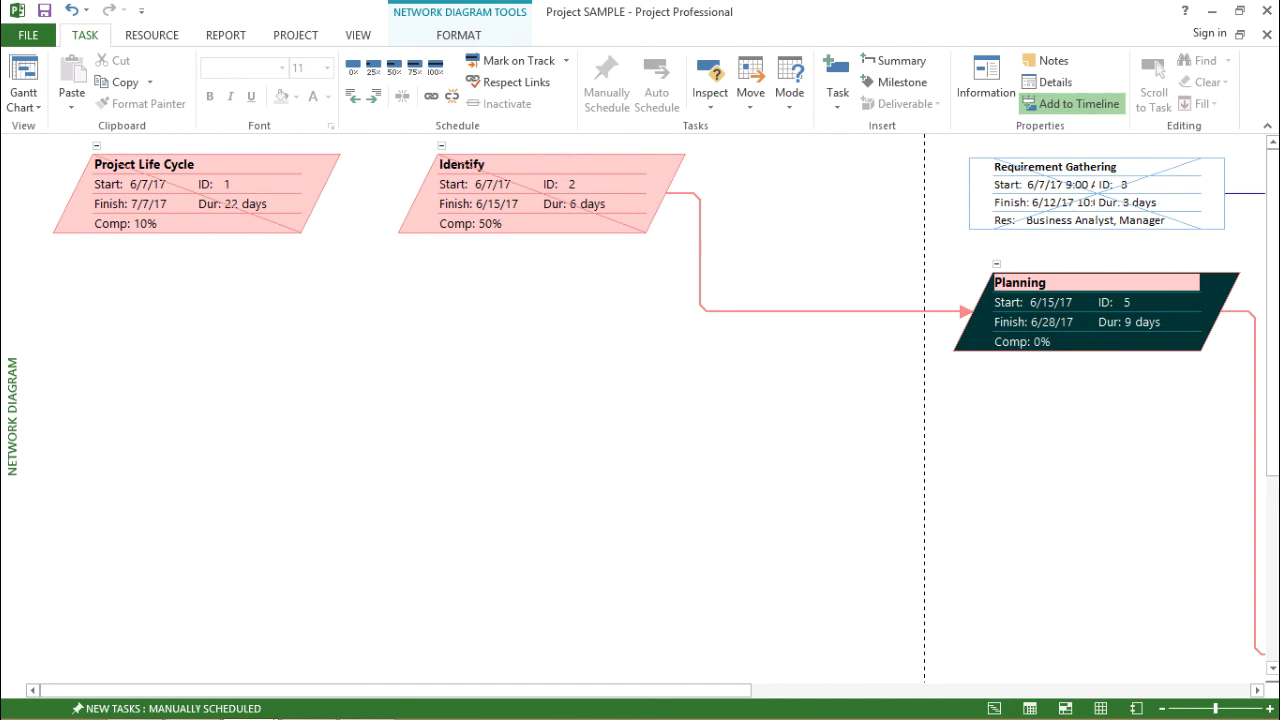
- Switch from the Network Diagram back to the Gantt Chart view
{"action": "left_click", "coordinate": [24, 96]}
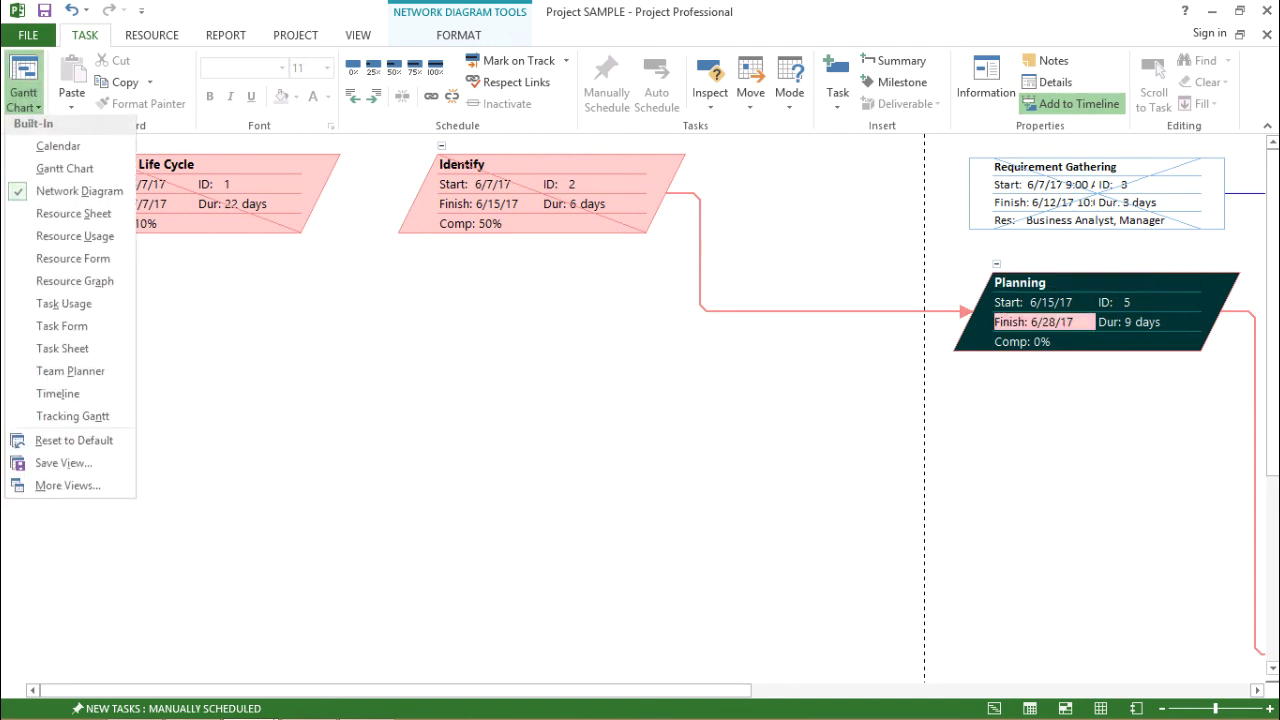
{"action": "left_click", "coordinate": [64, 172]}
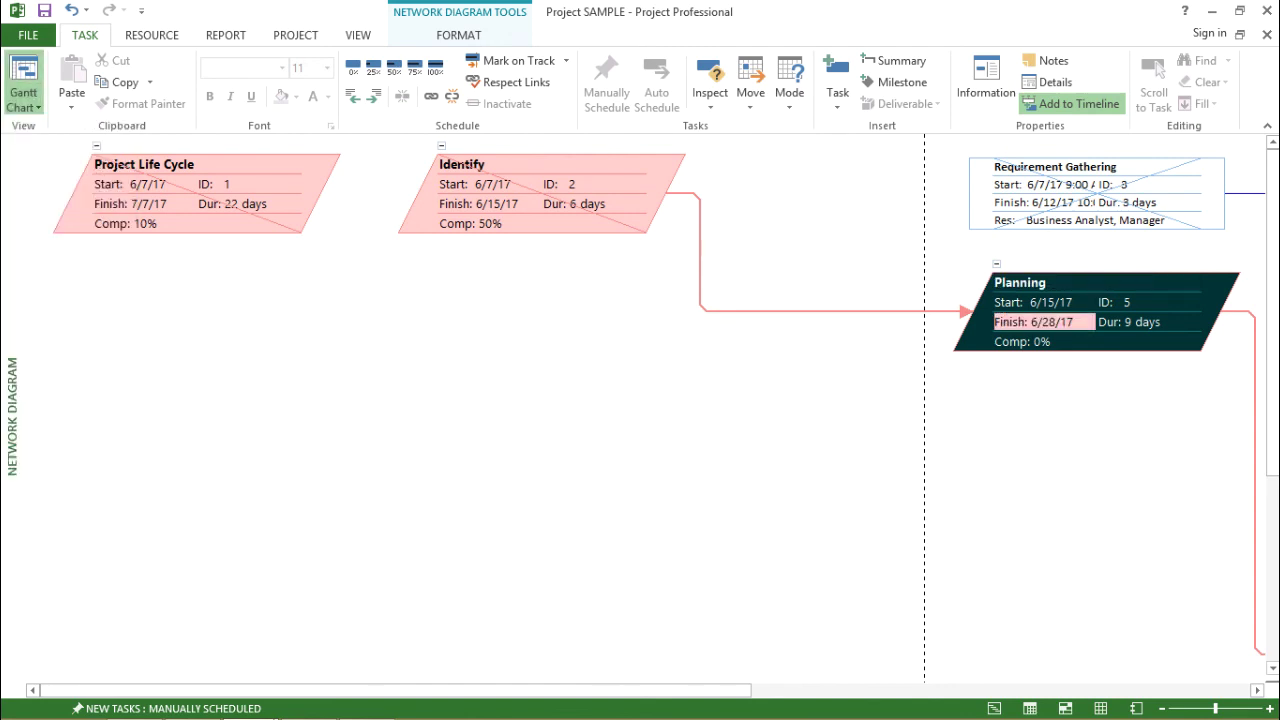